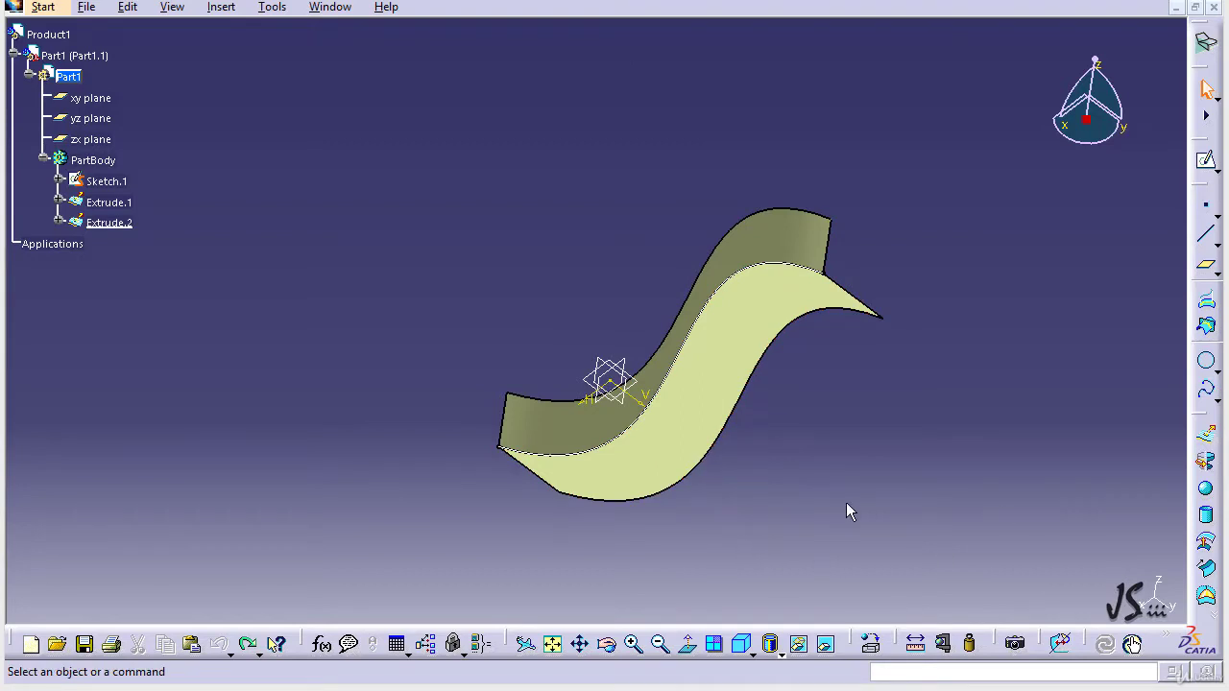
# Start the Join command by entering c:join in the power-input box
pyautogui.click(951, 672)
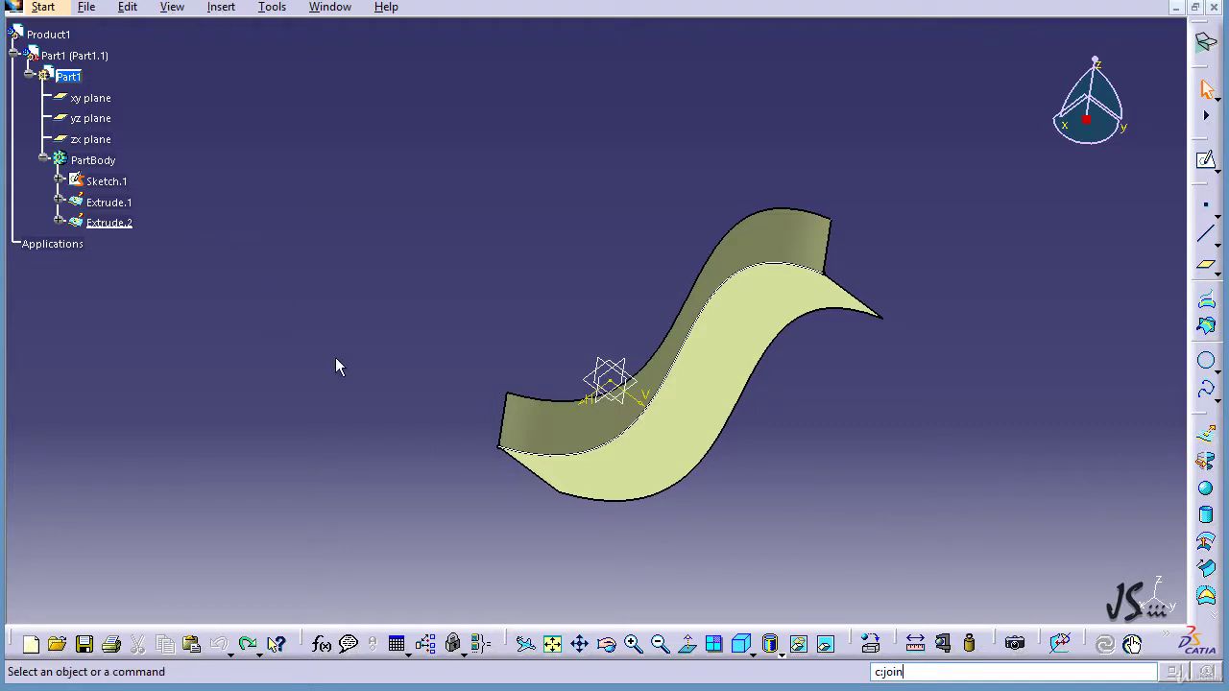
pyautogui.press('Return')
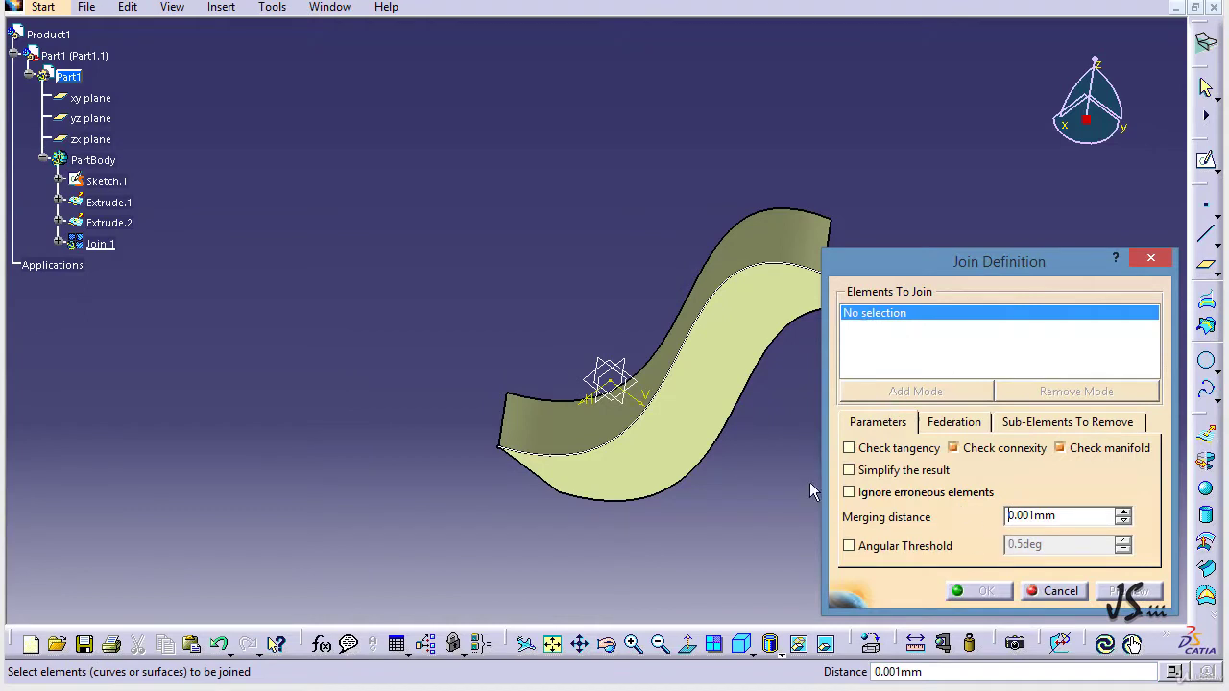
# Combine Extrude.2 and Extrude.1 into the Join.1 surface, then select it
pyautogui.click(713, 401)
pyautogui.click(656, 365)
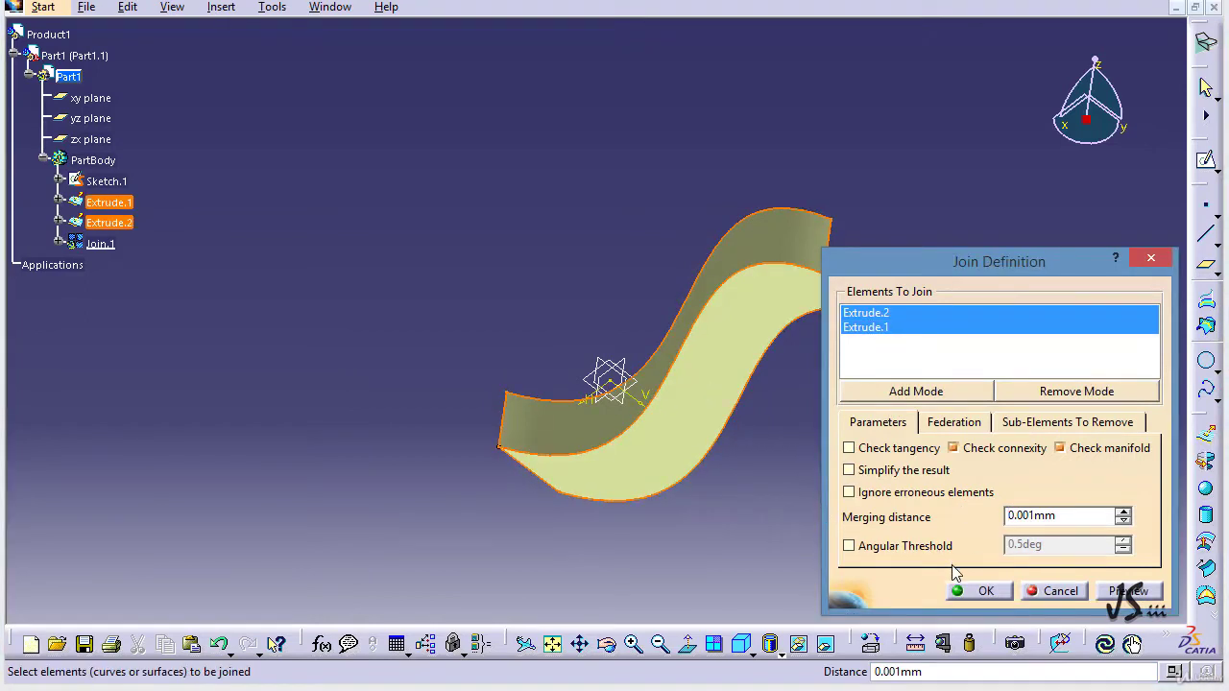
pyautogui.click(976, 592)
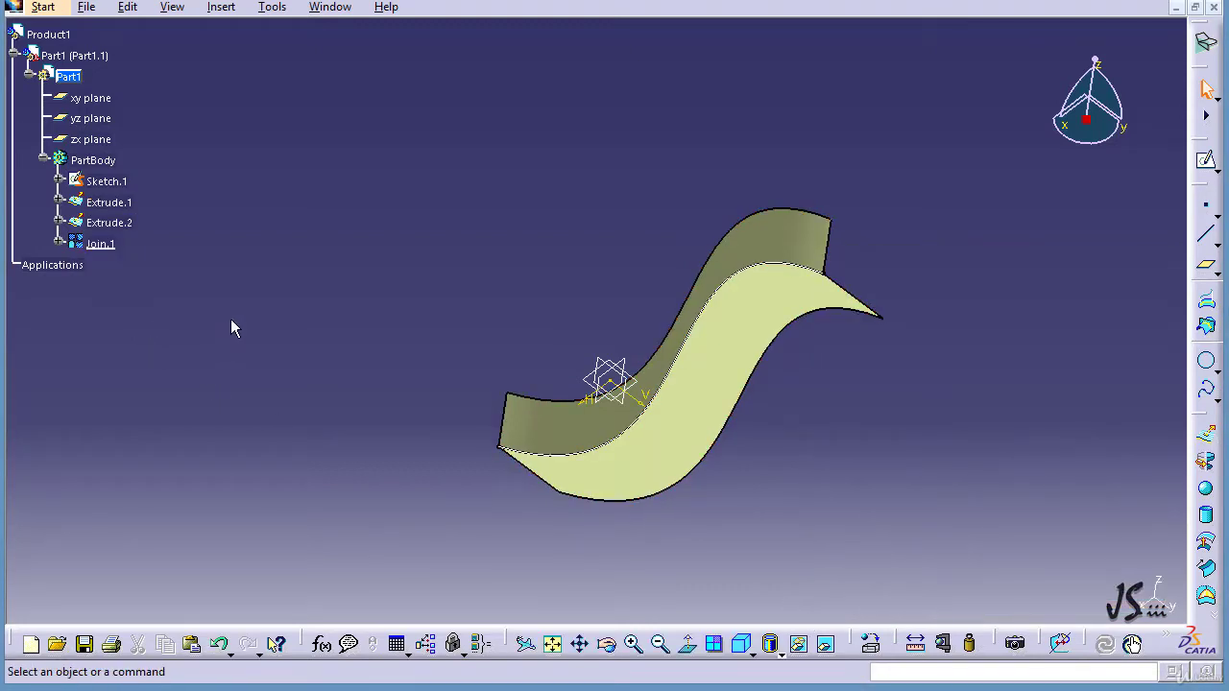
pyautogui.click(729, 401)
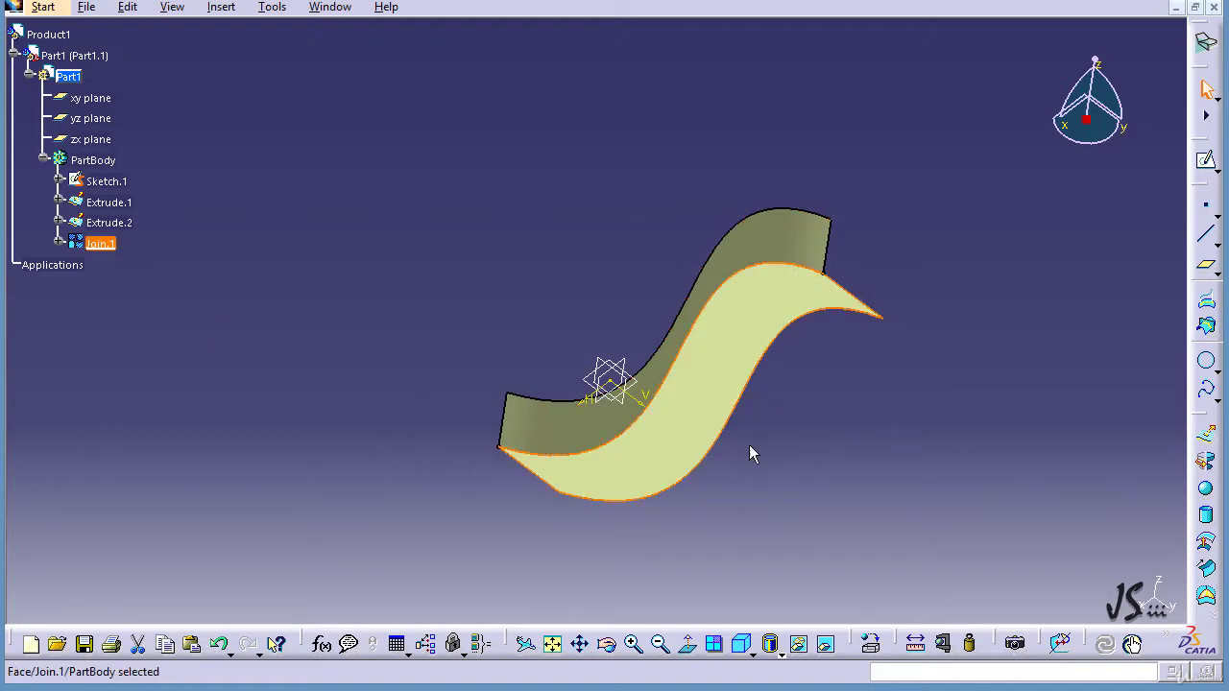
# Draw a circle across the joined surface as Sketch.3 and return to 3D
pyautogui.click(1206, 160)
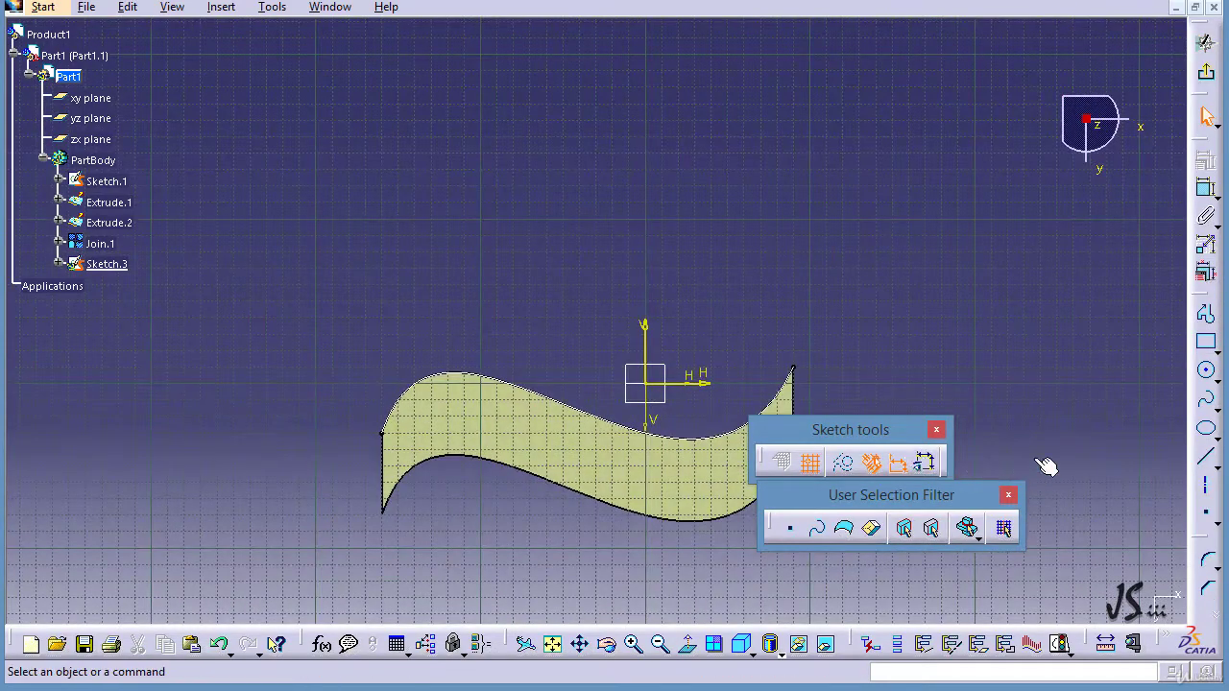
pyautogui.click(1206, 371)
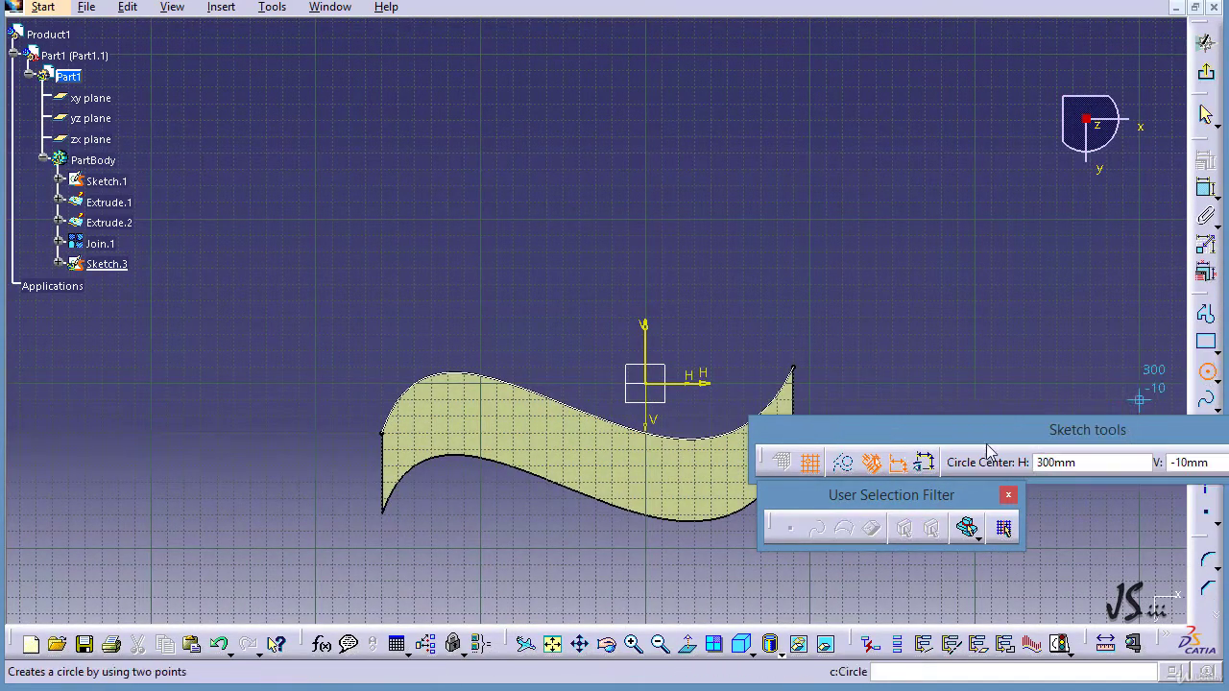
pyautogui.click(596, 449)
pyautogui.click(643, 519)
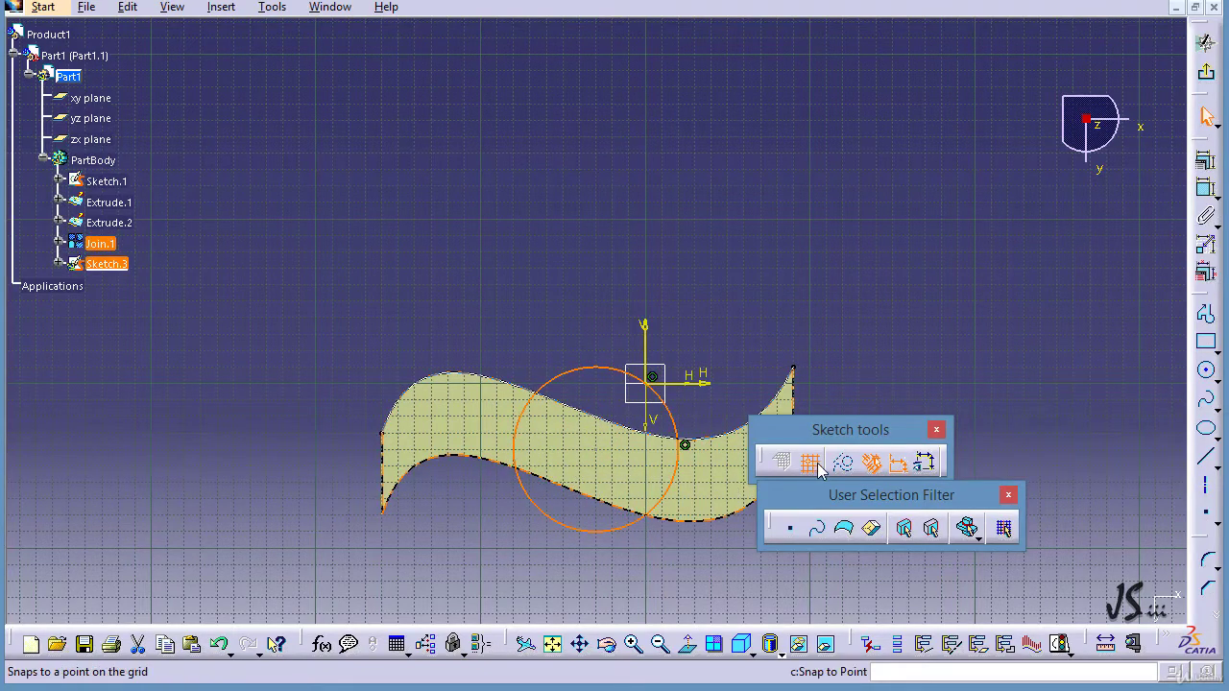
pyautogui.click(1206, 43)
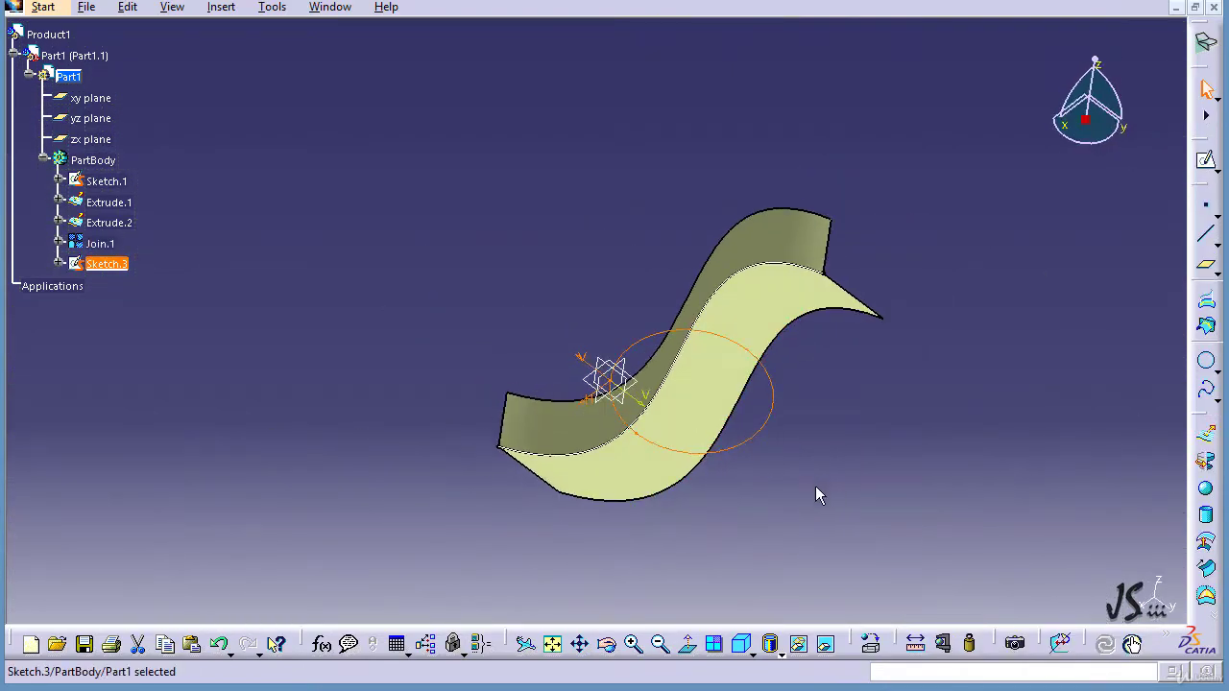
# Pad the Sketch.3 circle 100mm with mirrored extent to create the Pad.1 cylinder
pyautogui.click(922, 672)
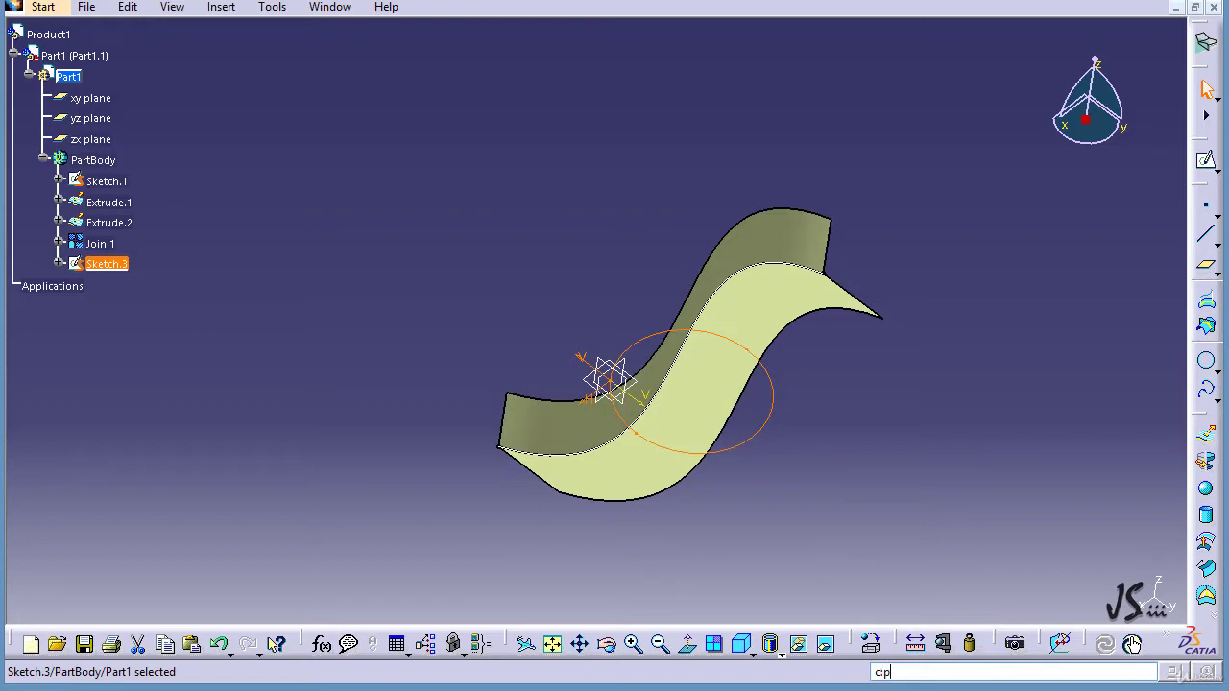
pyautogui.write('c:pad')
pyautogui.press('Return')
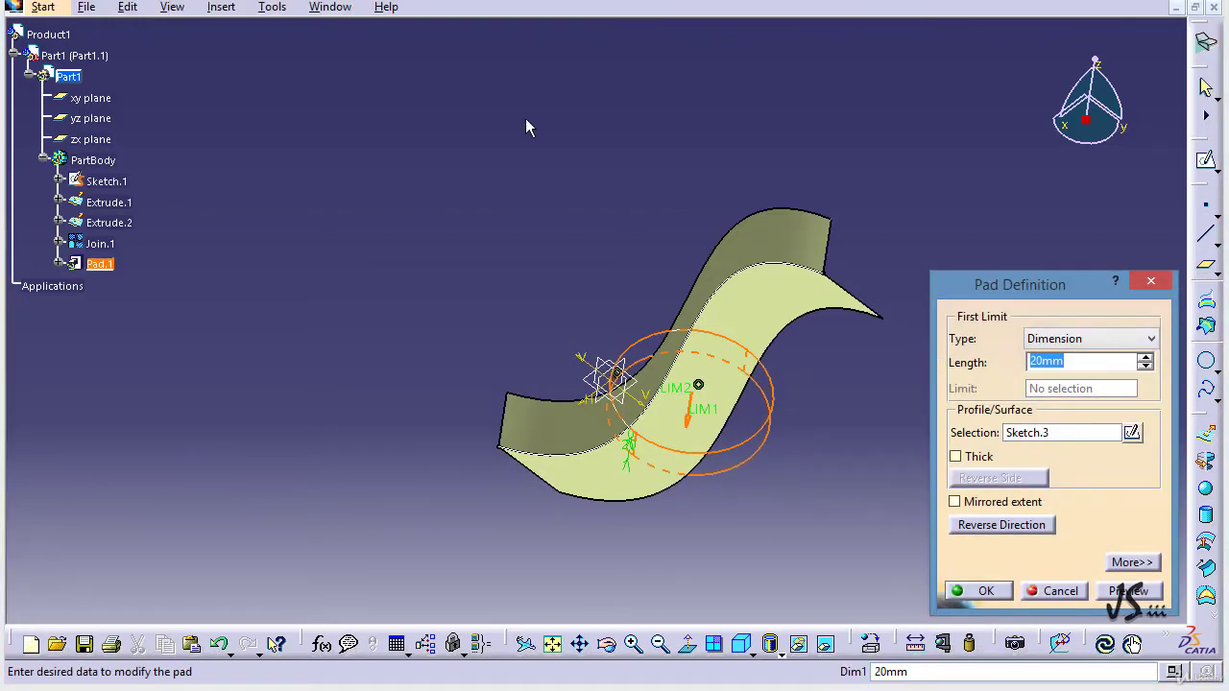
pyautogui.write('100')
pyautogui.click(955, 501)
pyautogui.click(981, 591)
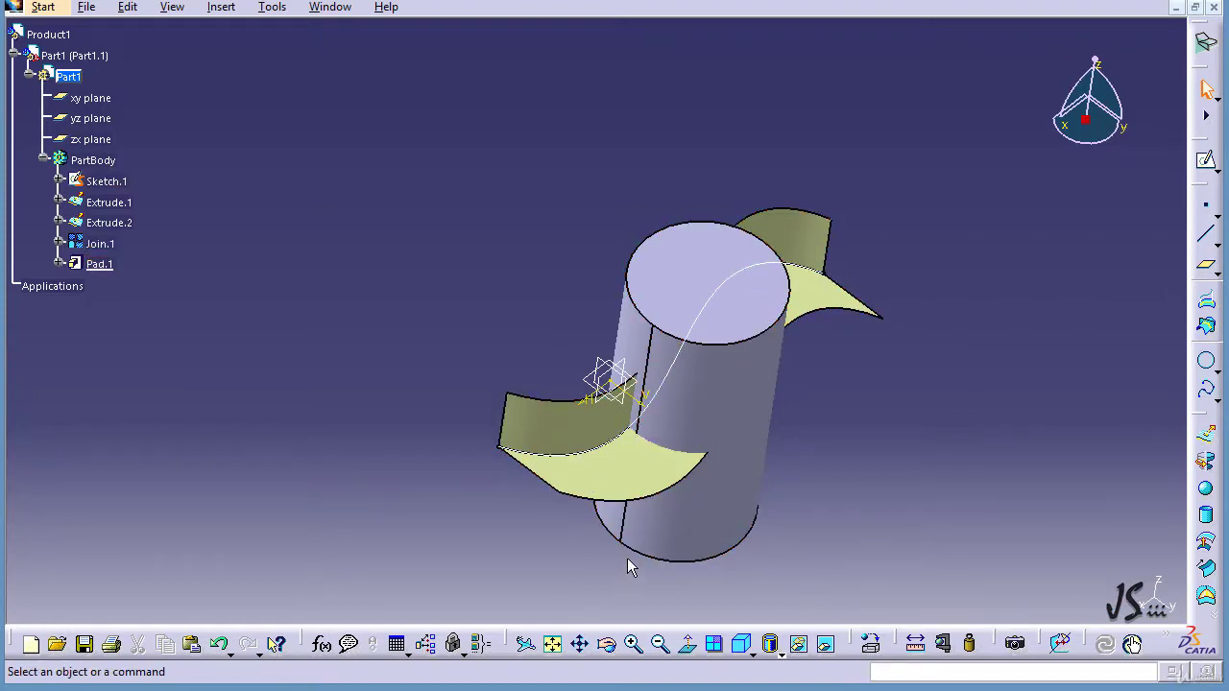
# Hide the Sketch.1 curve
pyautogui.rightClick(663, 394)
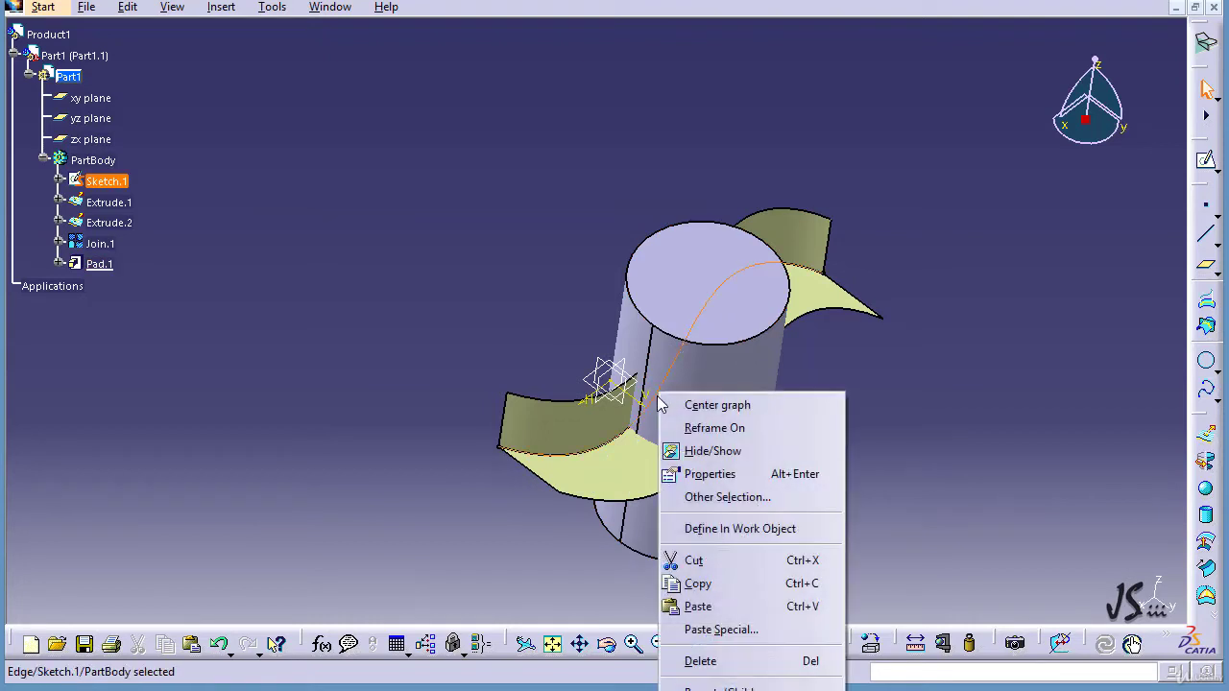
pyautogui.click(715, 456)
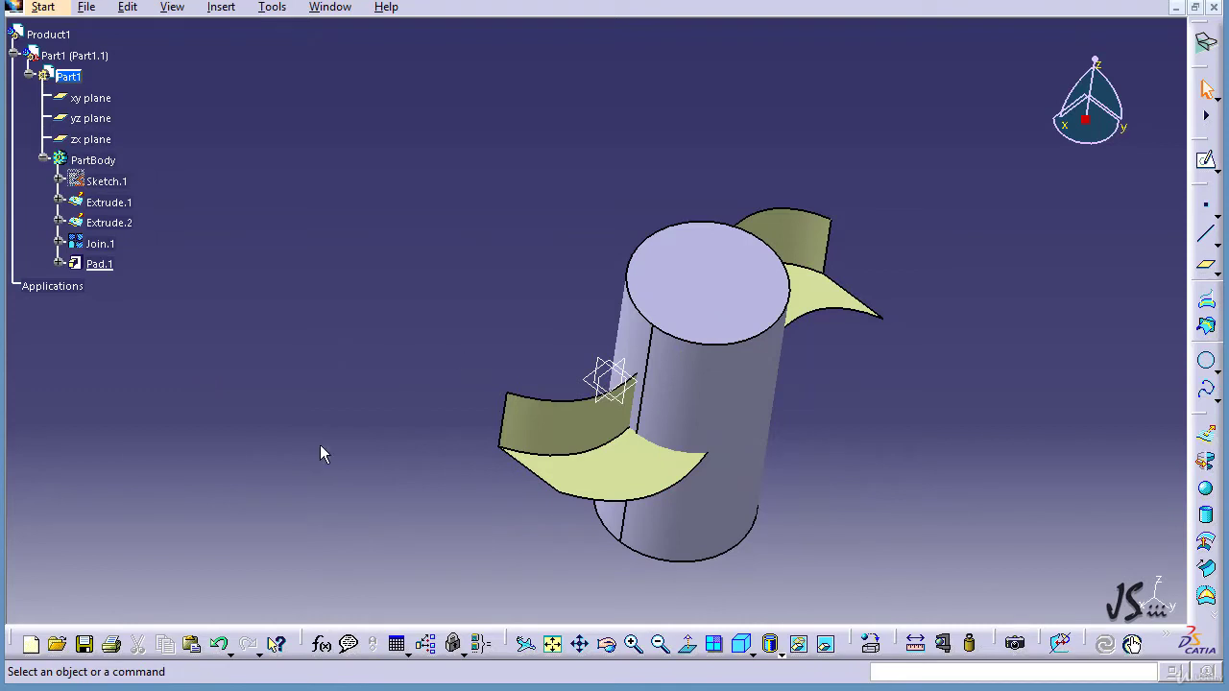
pyautogui.click(215, 11)
# Intersect Join.1 with Pad.1 as Intersect.1, keeping all sub-elements
pyautogui.moveTo(220, 219)
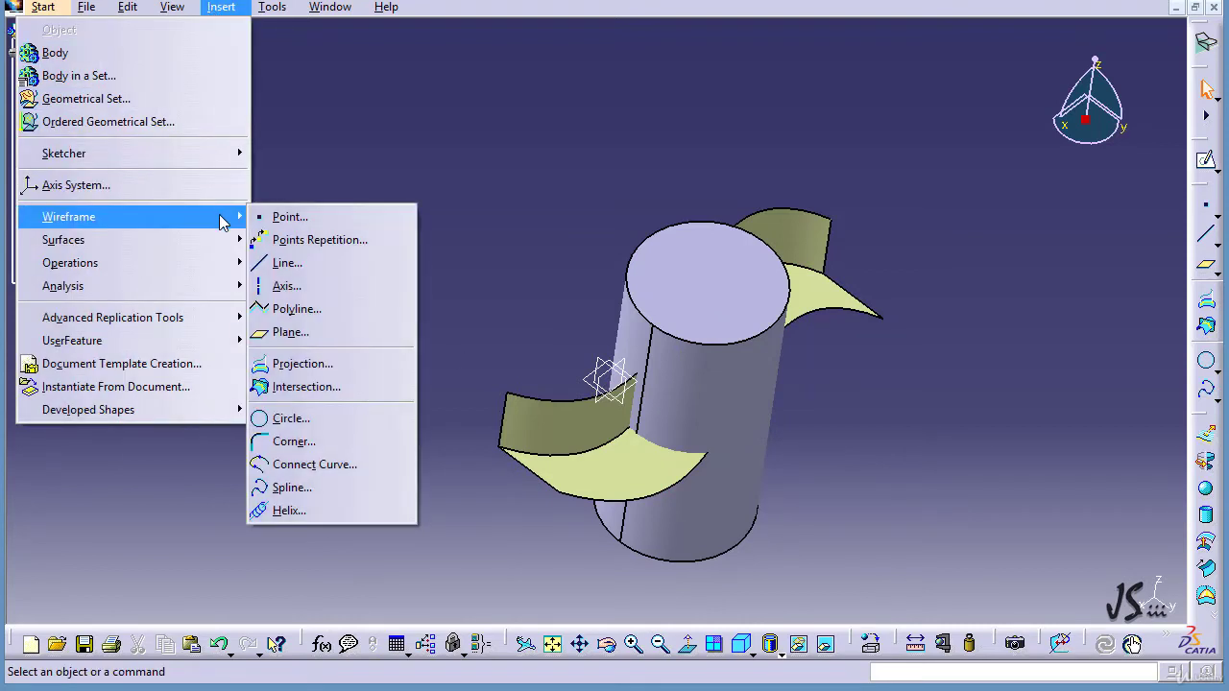
pyautogui.click(307, 386)
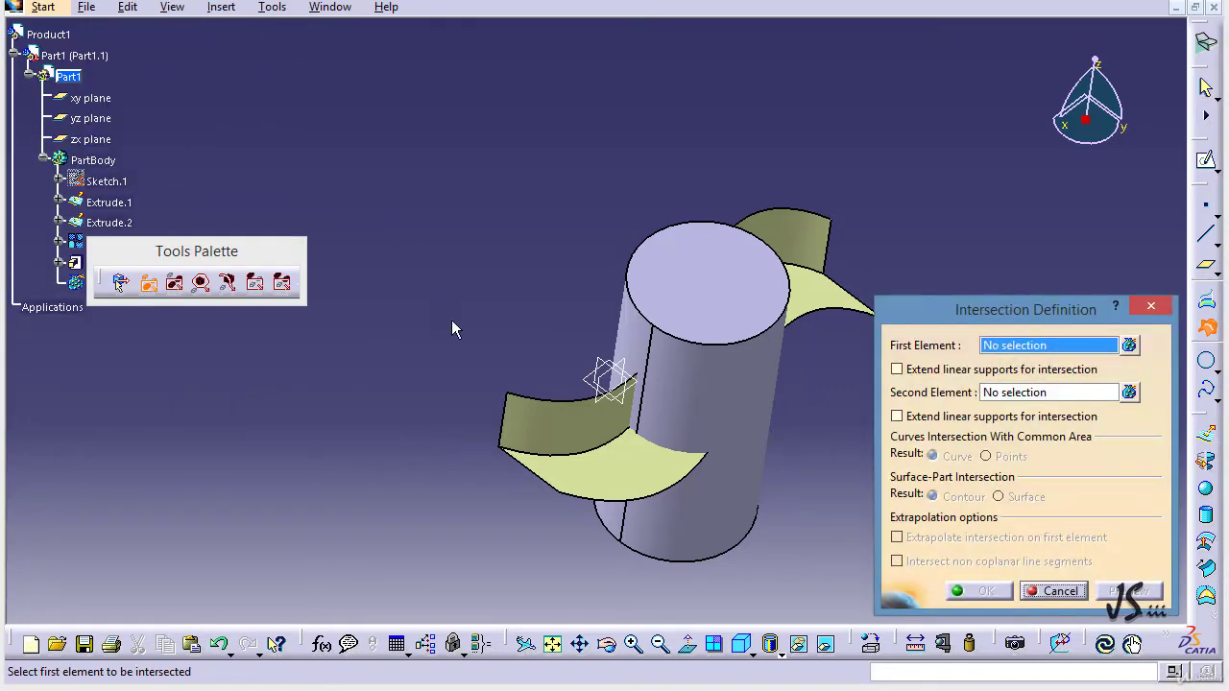
pyautogui.click(547, 428)
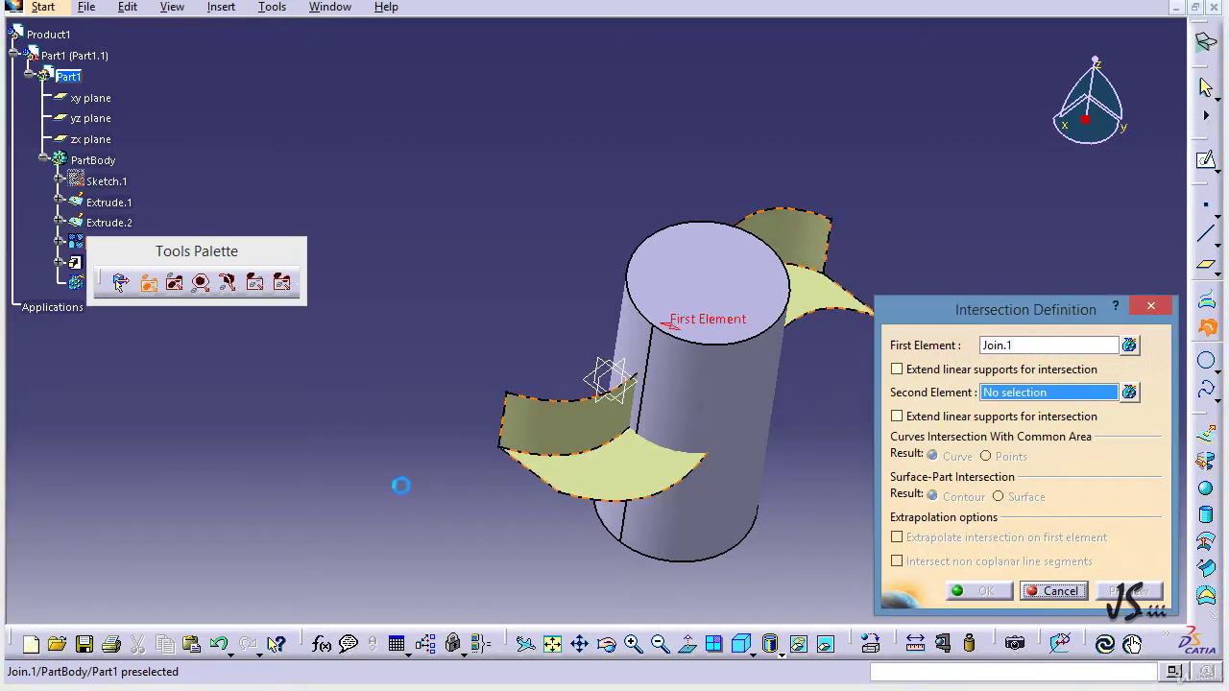
pyautogui.click(672, 272)
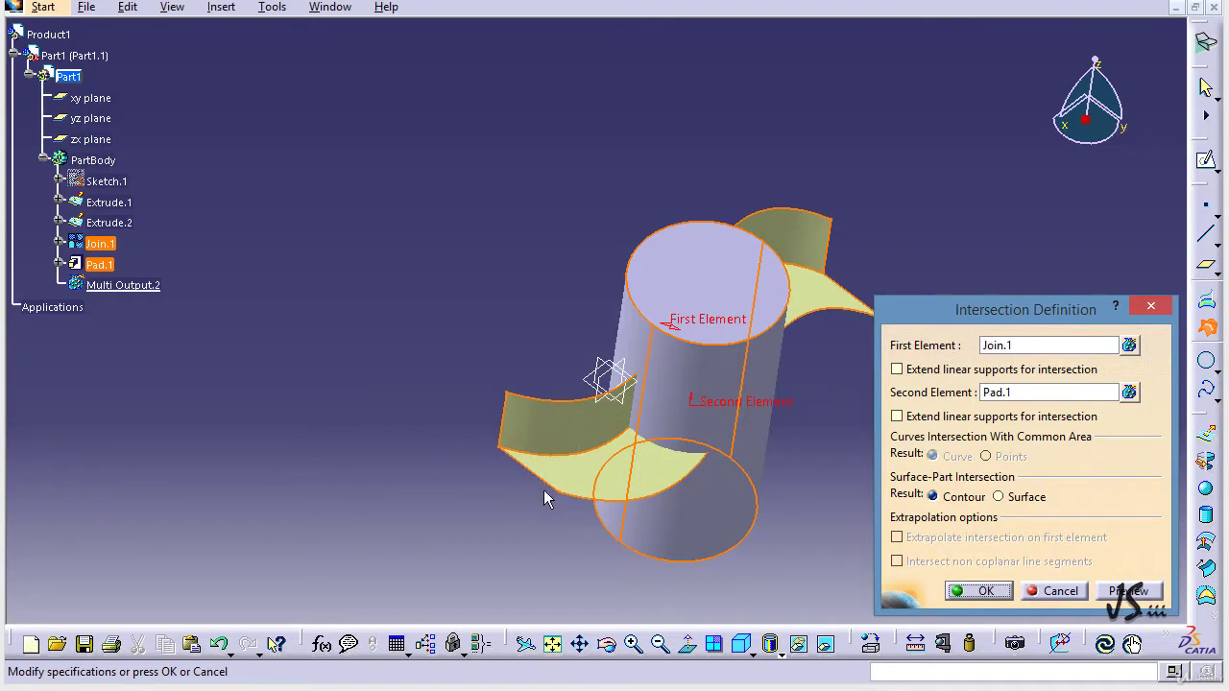
pyautogui.click(1120, 592)
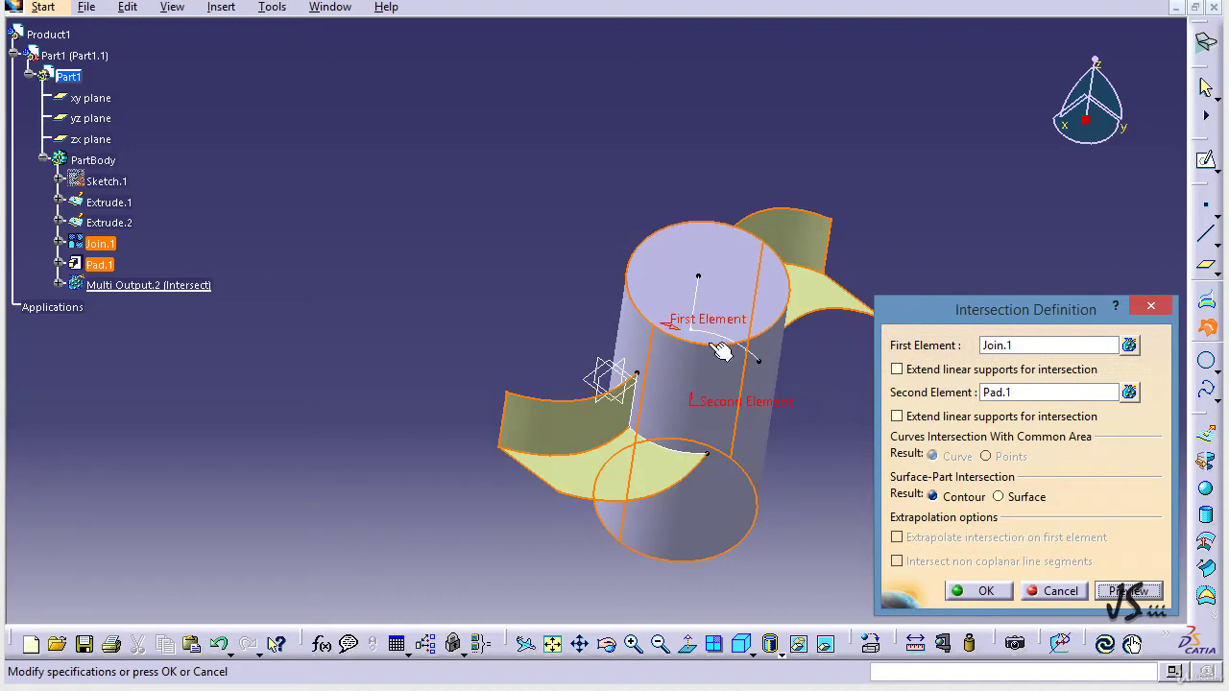
pyautogui.click(975, 593)
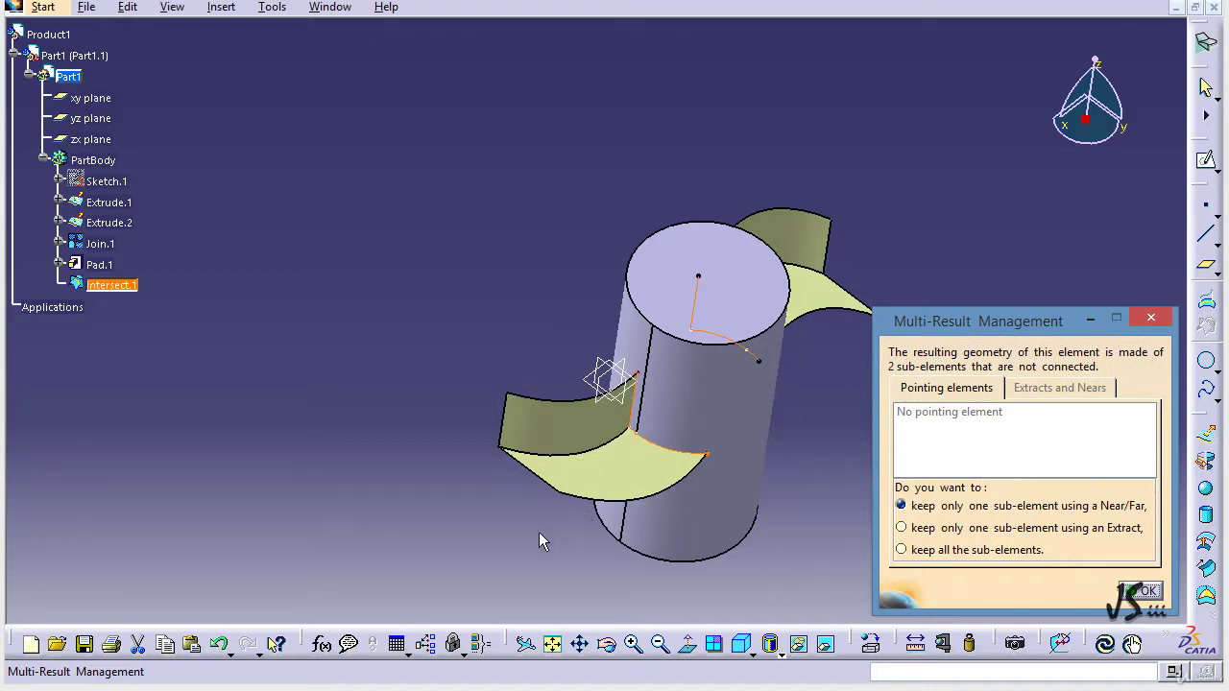
pyautogui.click(1016, 554)
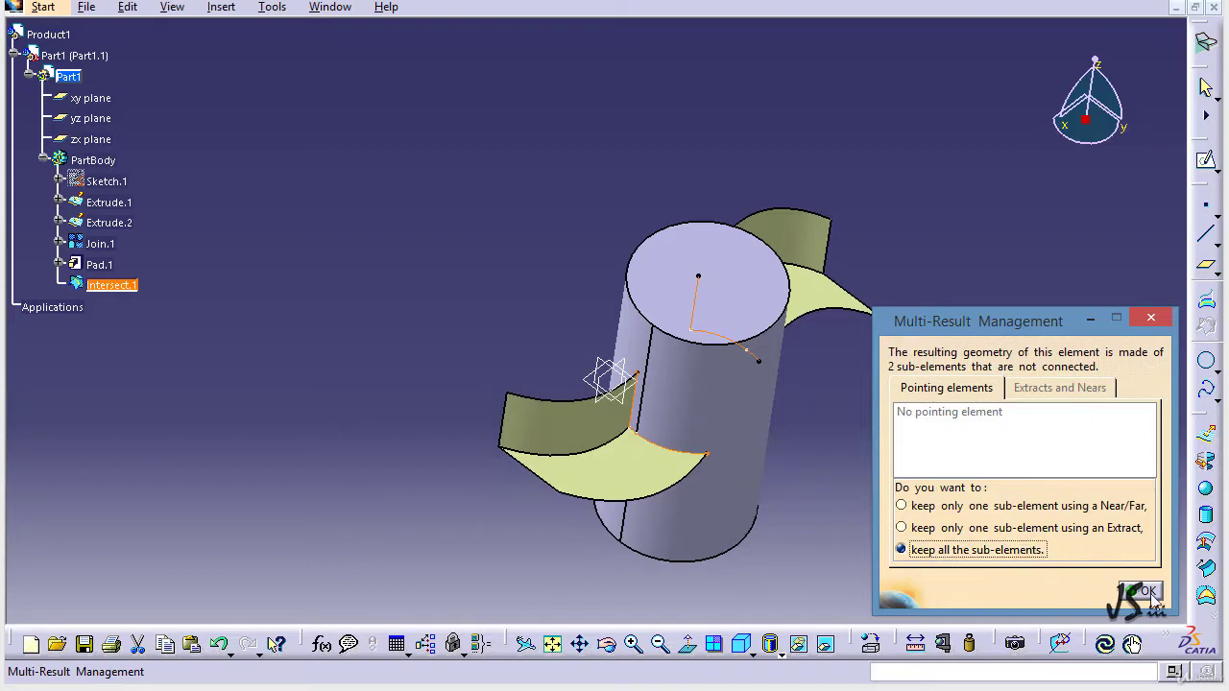
pyautogui.click(1149, 592)
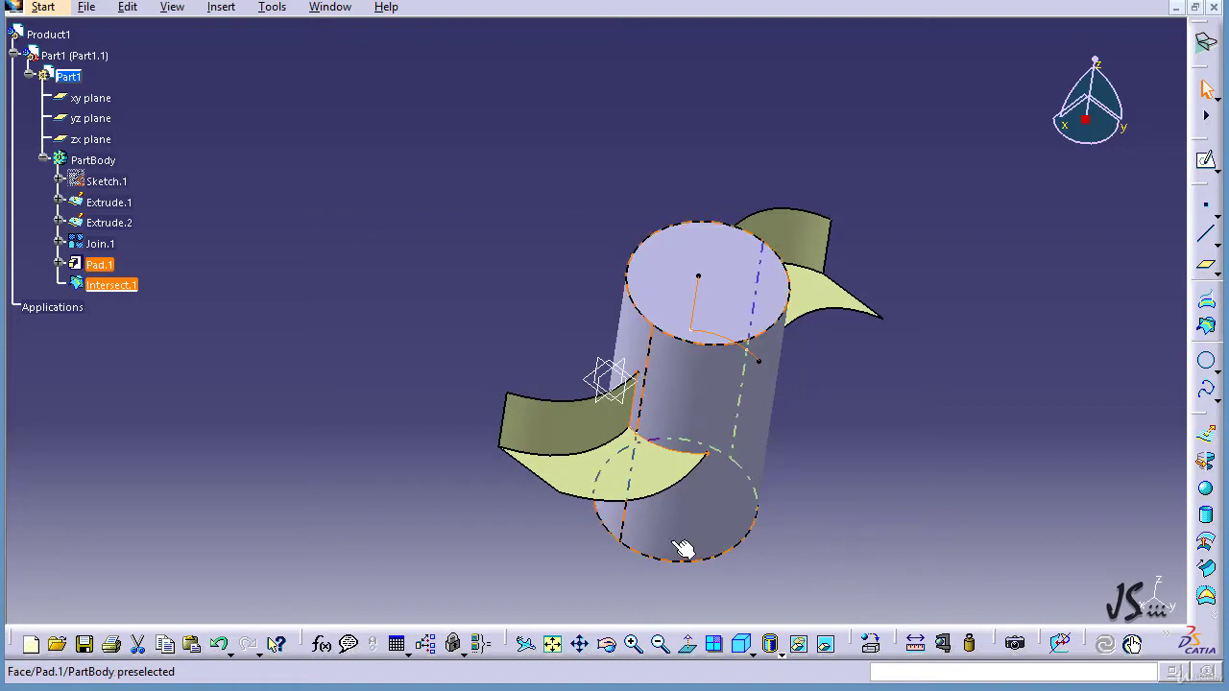
pyautogui.click(99, 265)
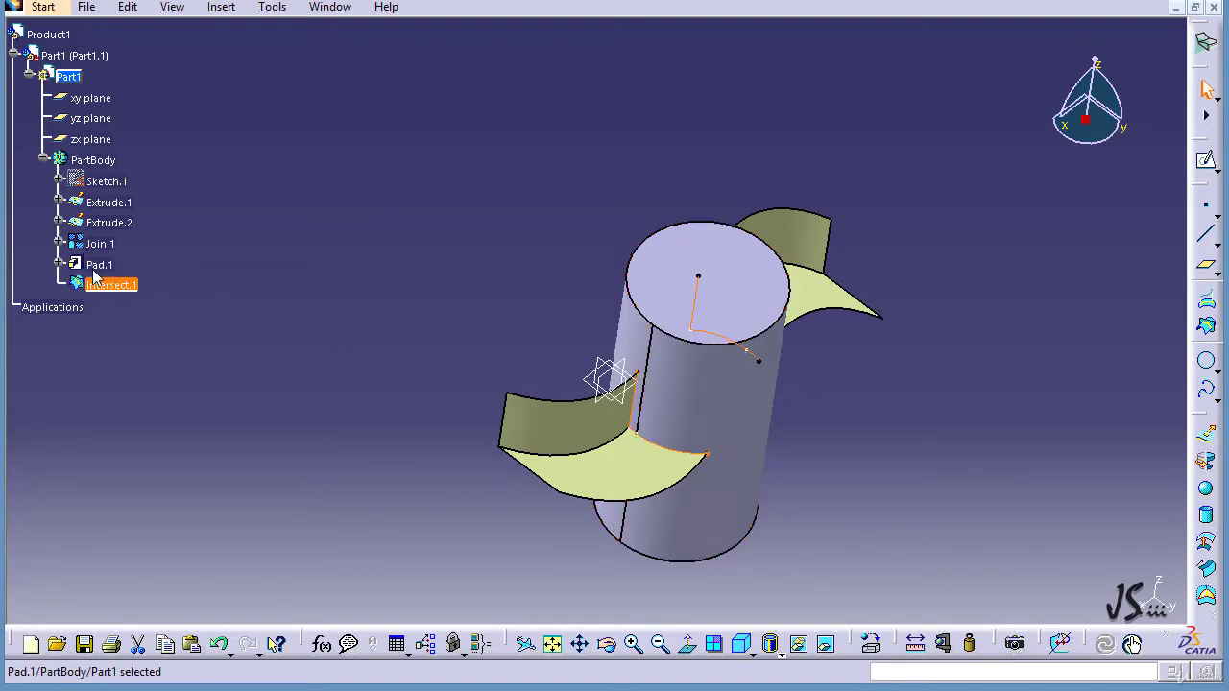
pyautogui.rightClick(99, 265)
pyautogui.click(165, 329)
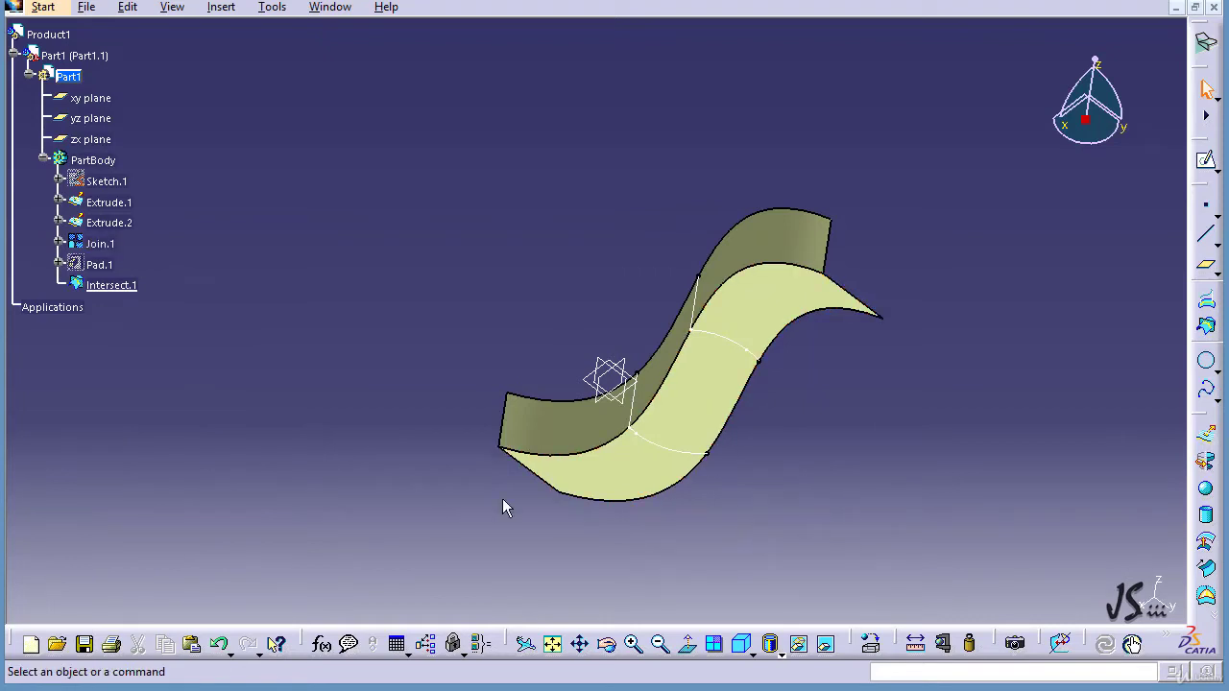
pyautogui.rightClick(105, 288)
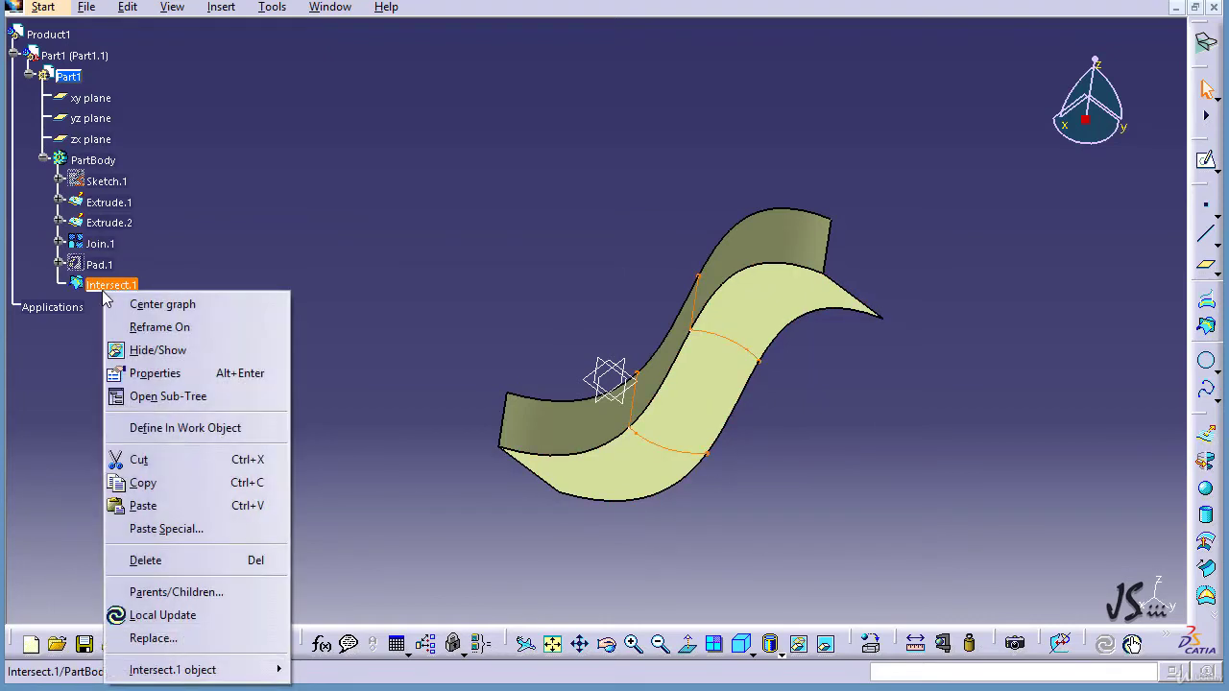
pyautogui.click(142, 374)
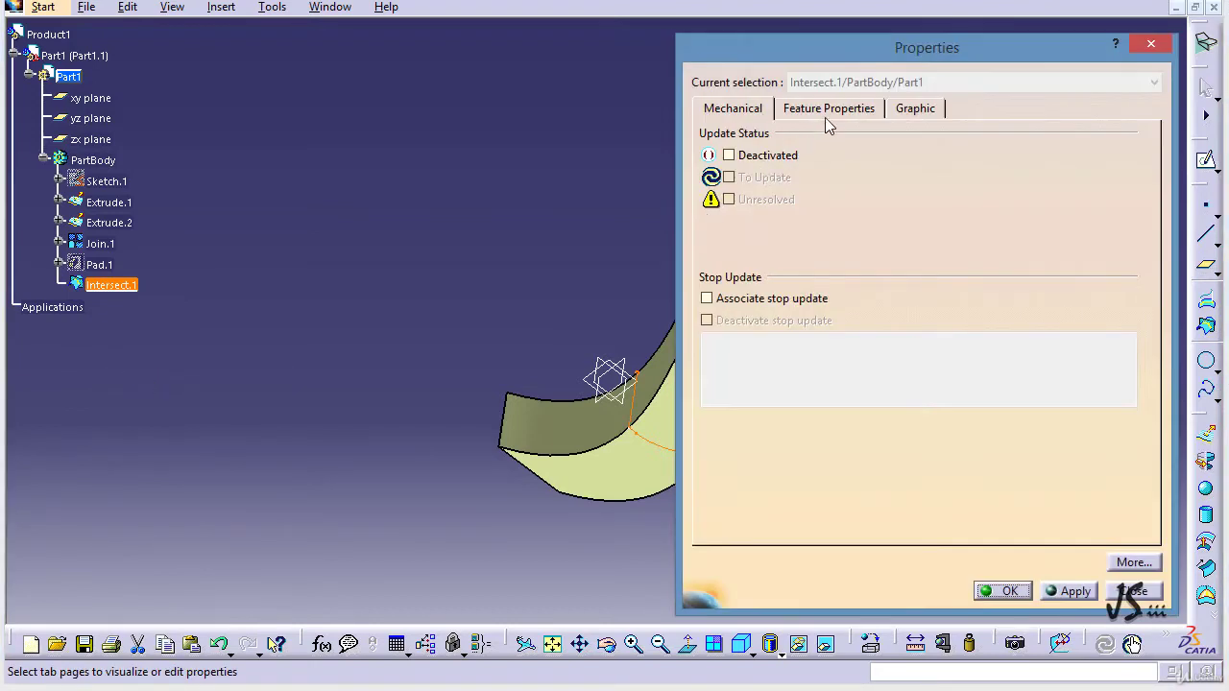
pyautogui.click(826, 112)
pyautogui.click(907, 109)
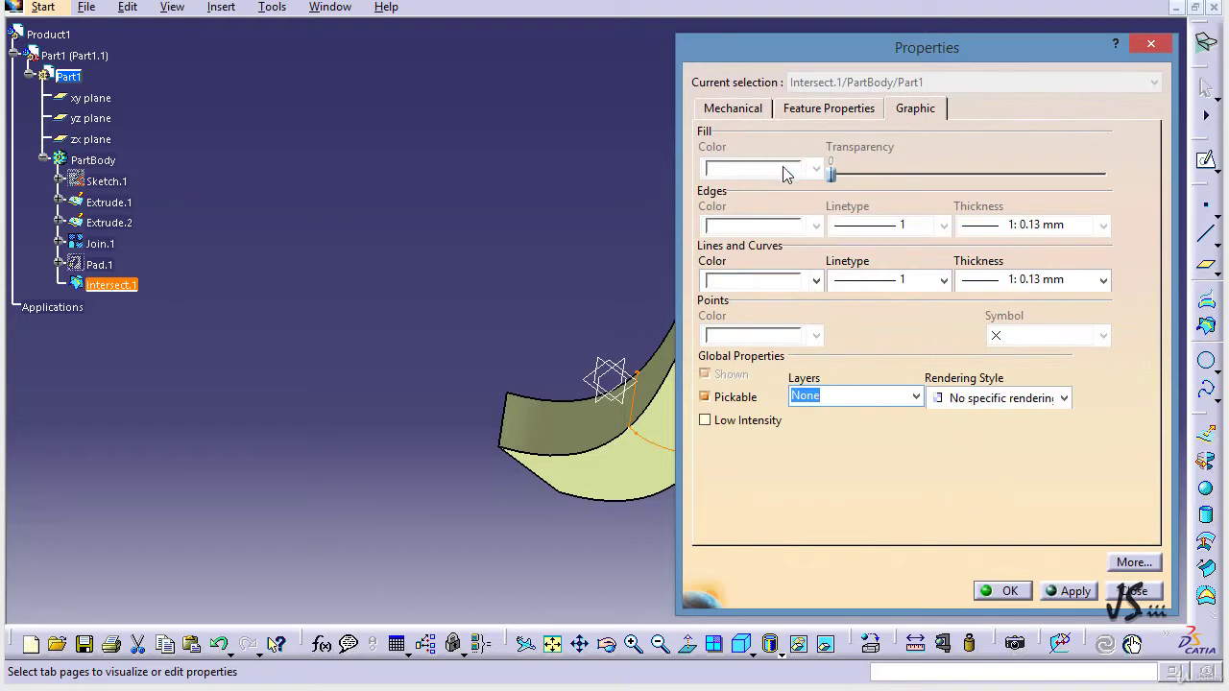
pyautogui.click(1131, 563)
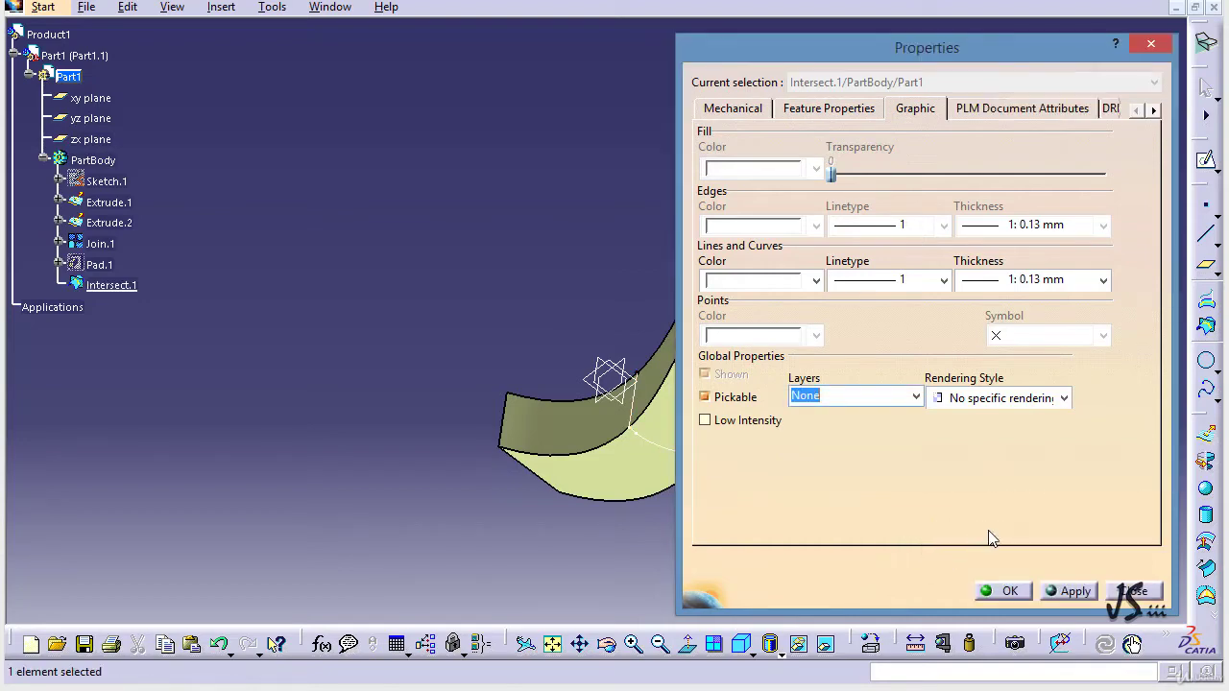
pyautogui.click(989, 108)
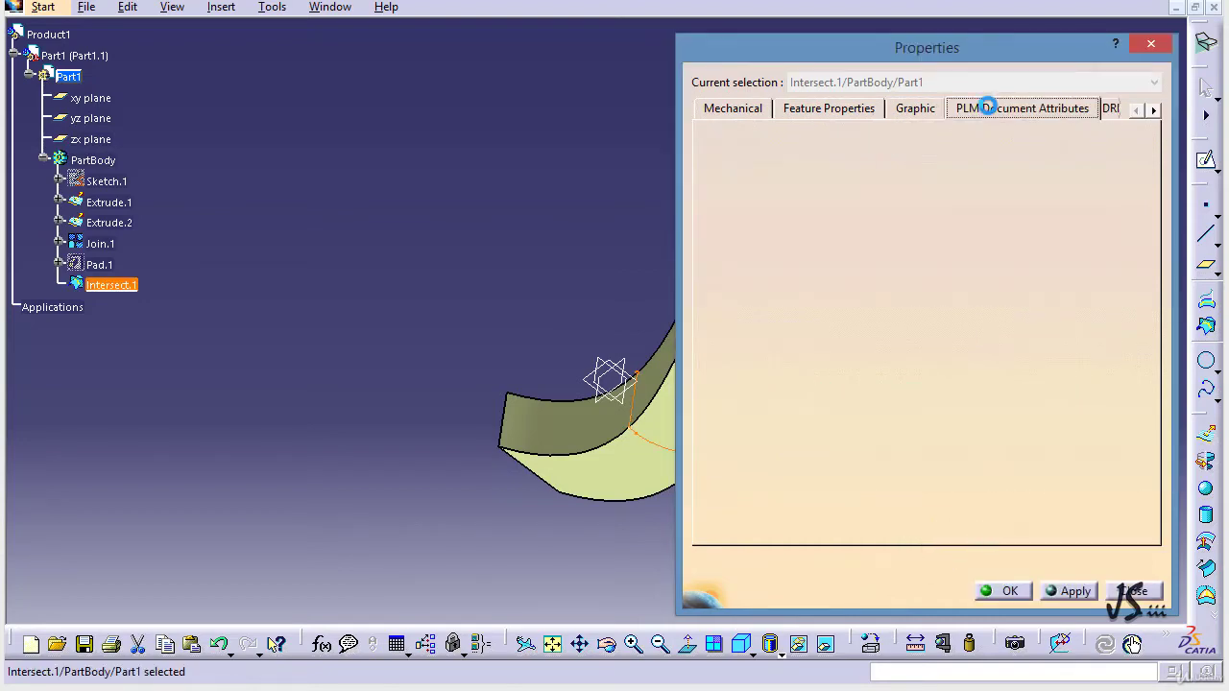
pyautogui.click(852, 109)
pyautogui.click(928, 109)
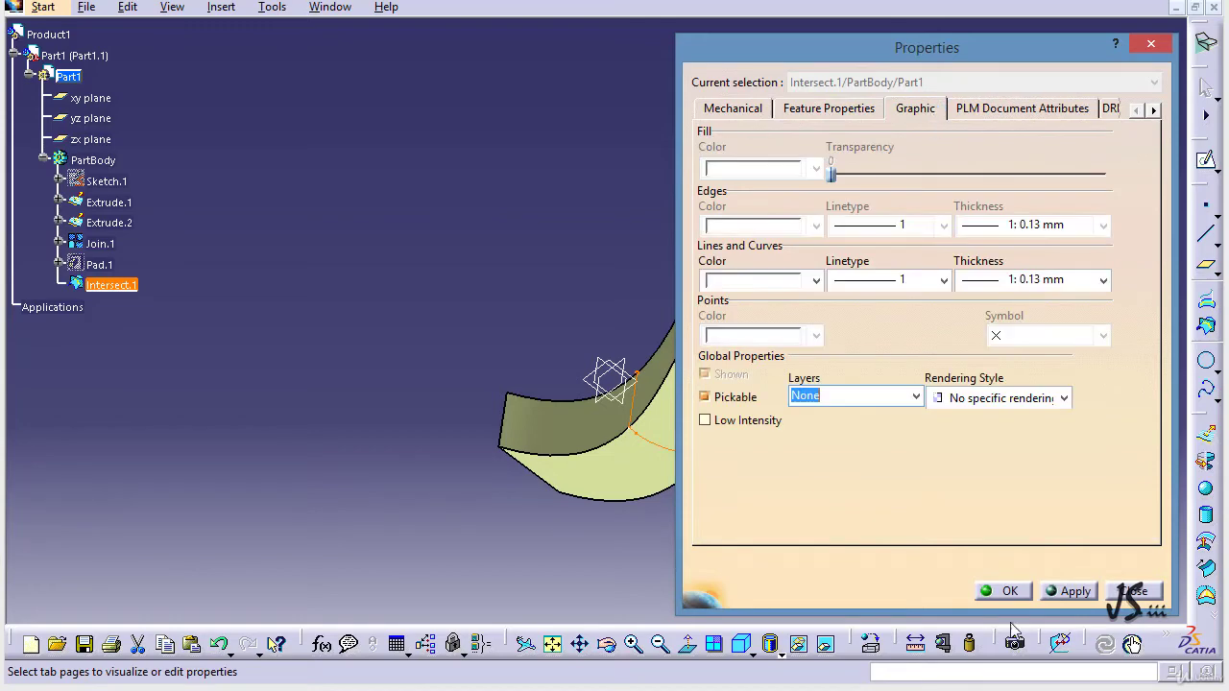
pyautogui.click(1075, 591)
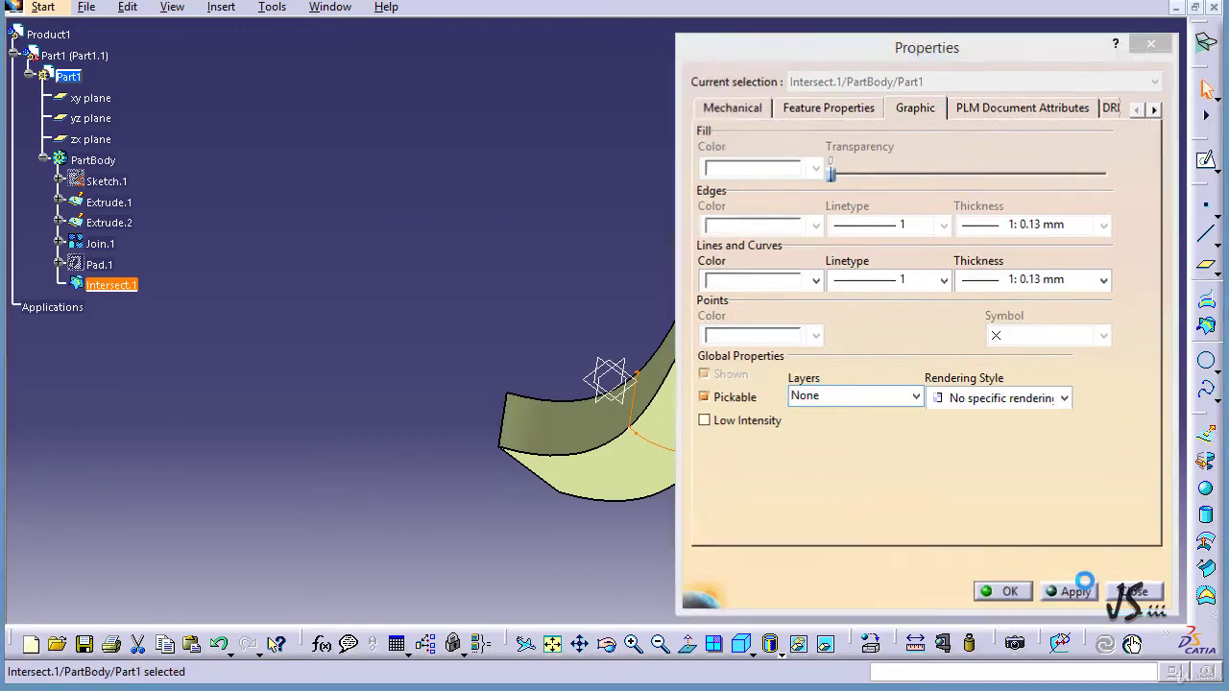
pyautogui.rightClick(123, 288)
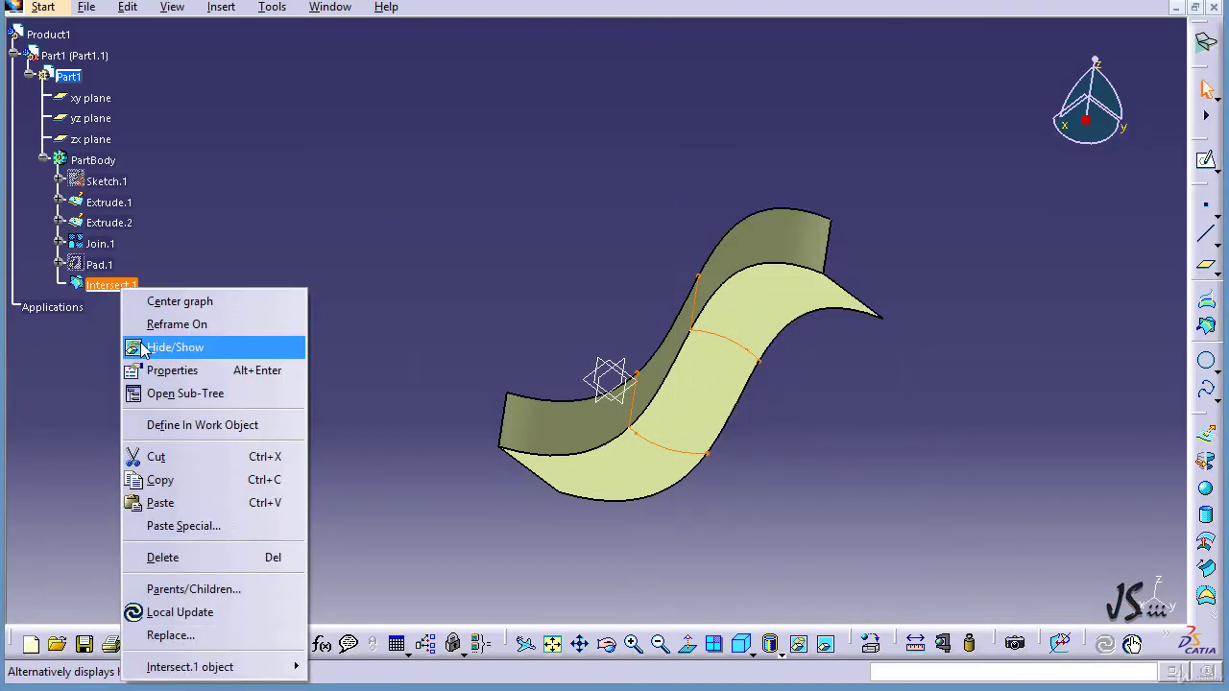
pyautogui.click(168, 371)
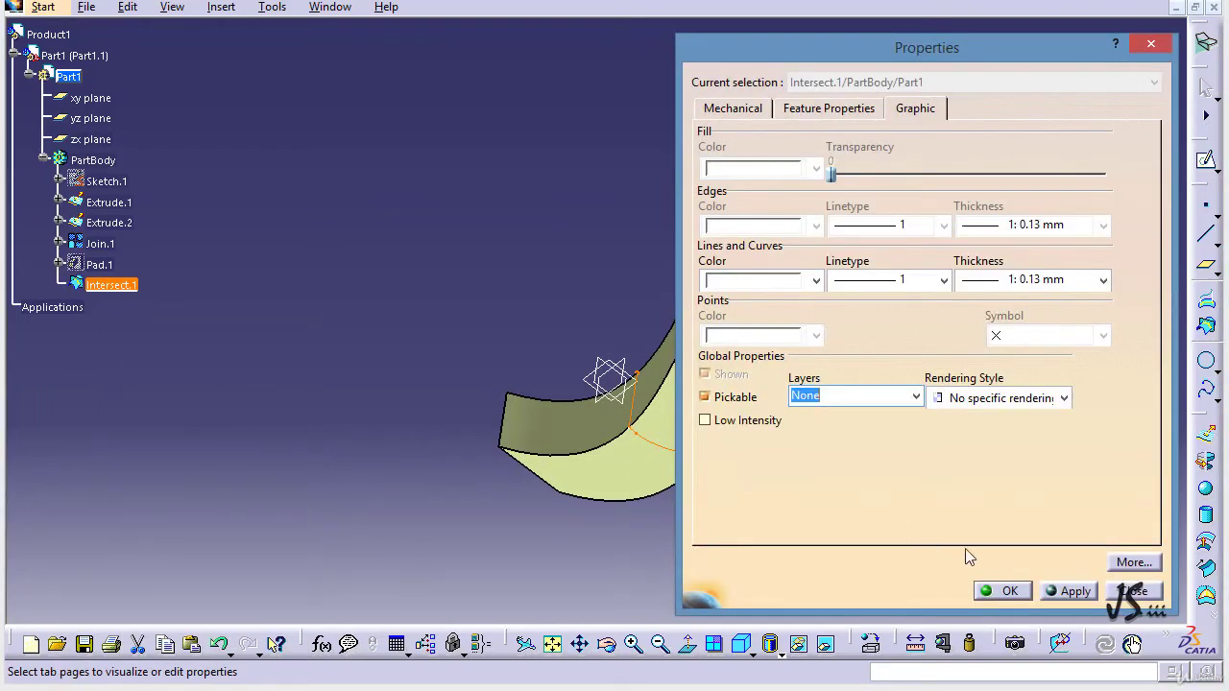
pyautogui.click(1133, 590)
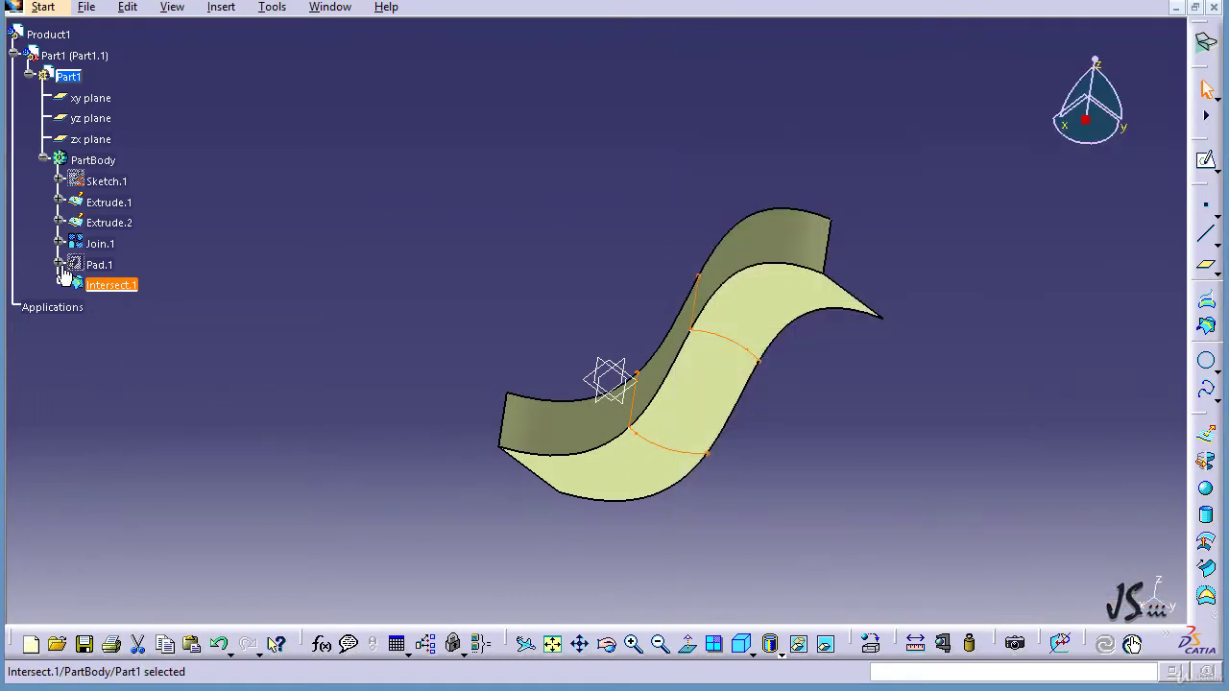
# Set the Join.1 surface's fill colour to red through its Properties
pyautogui.rightClick(86, 244)
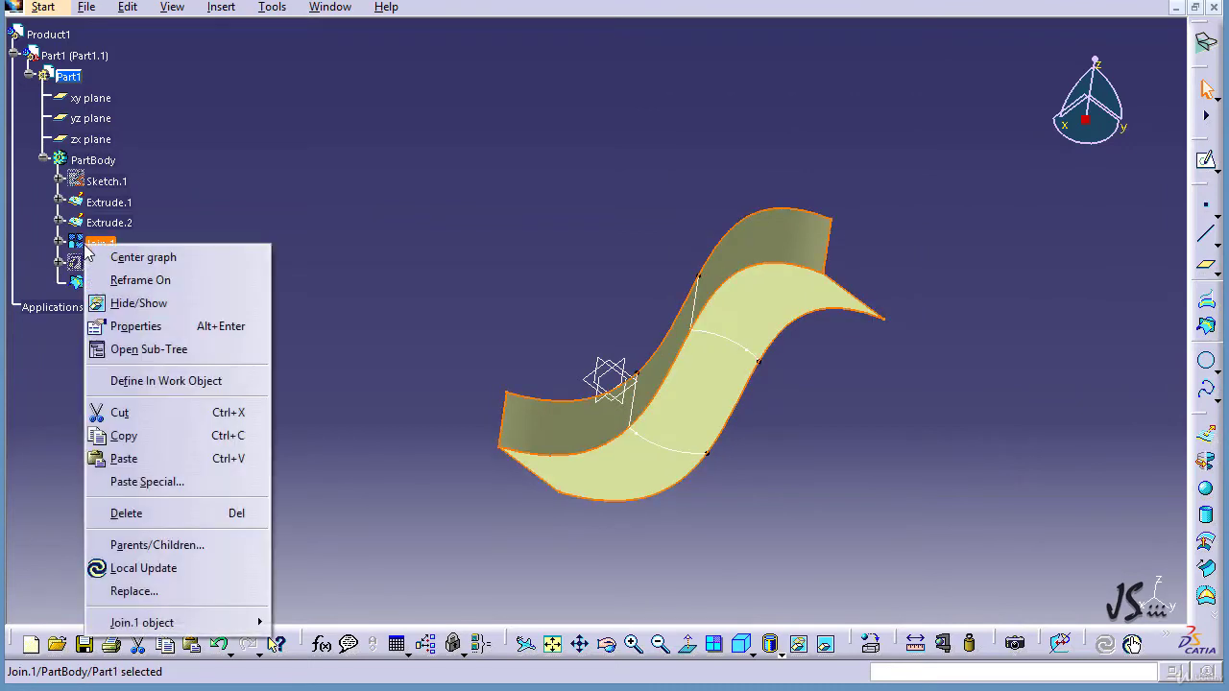
pyautogui.click(139, 332)
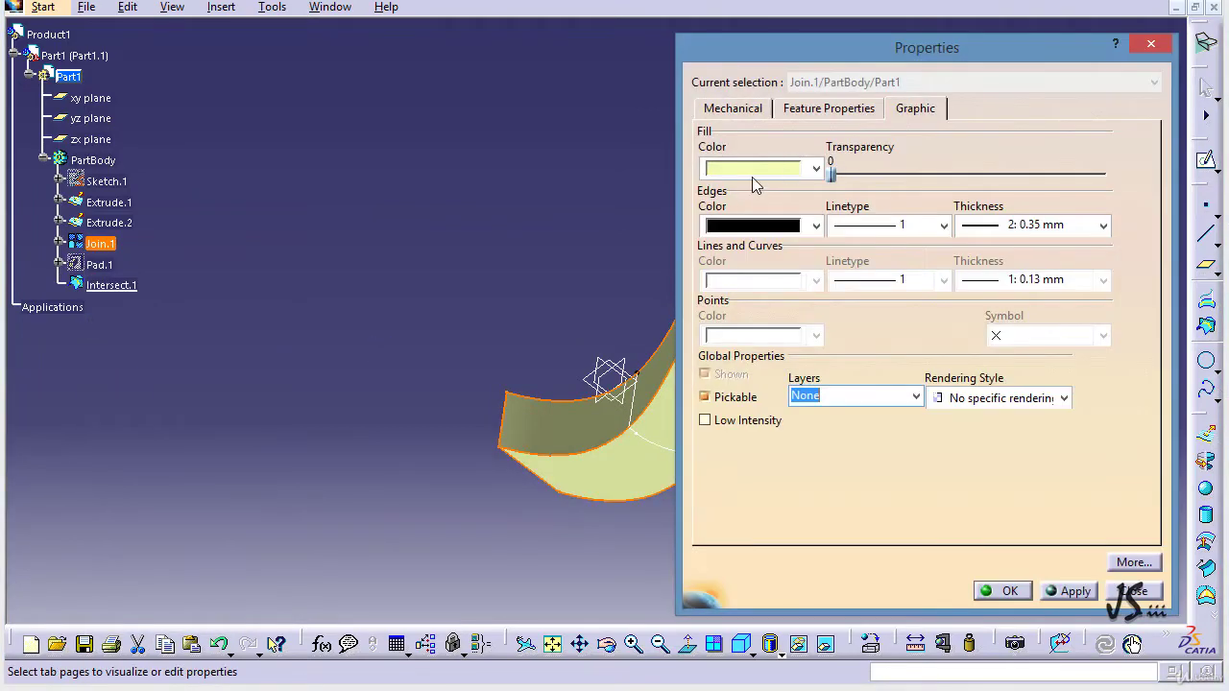
pyautogui.click(815, 169)
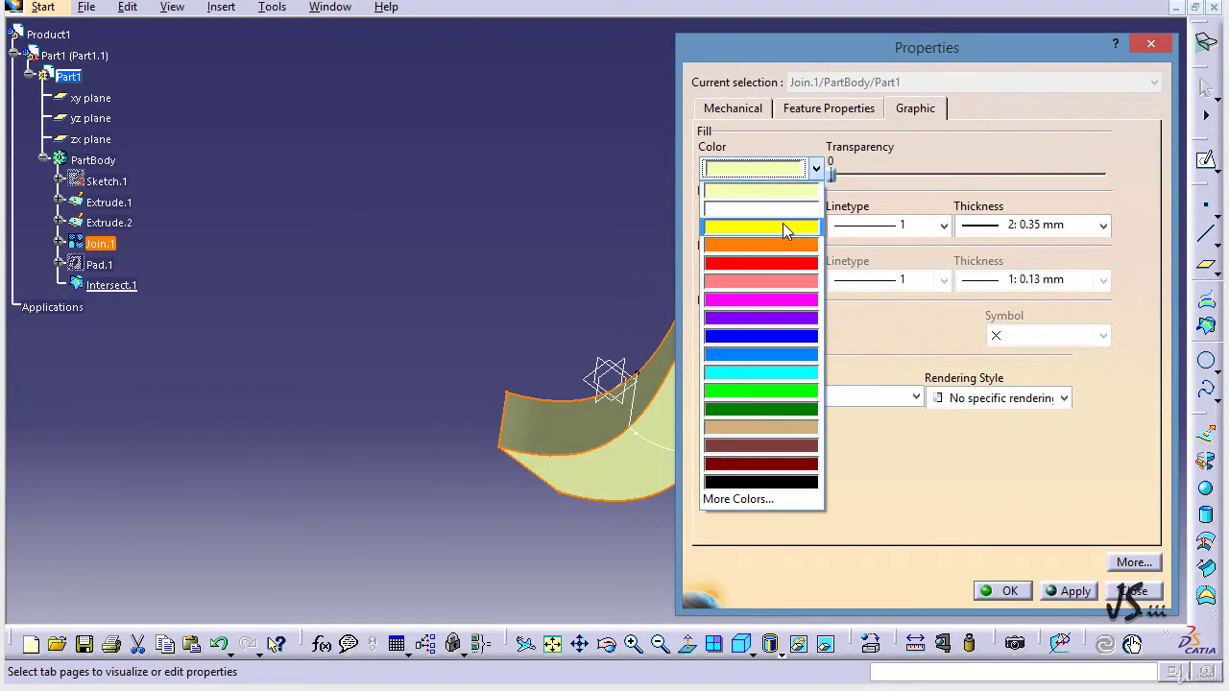
pyautogui.click(789, 262)
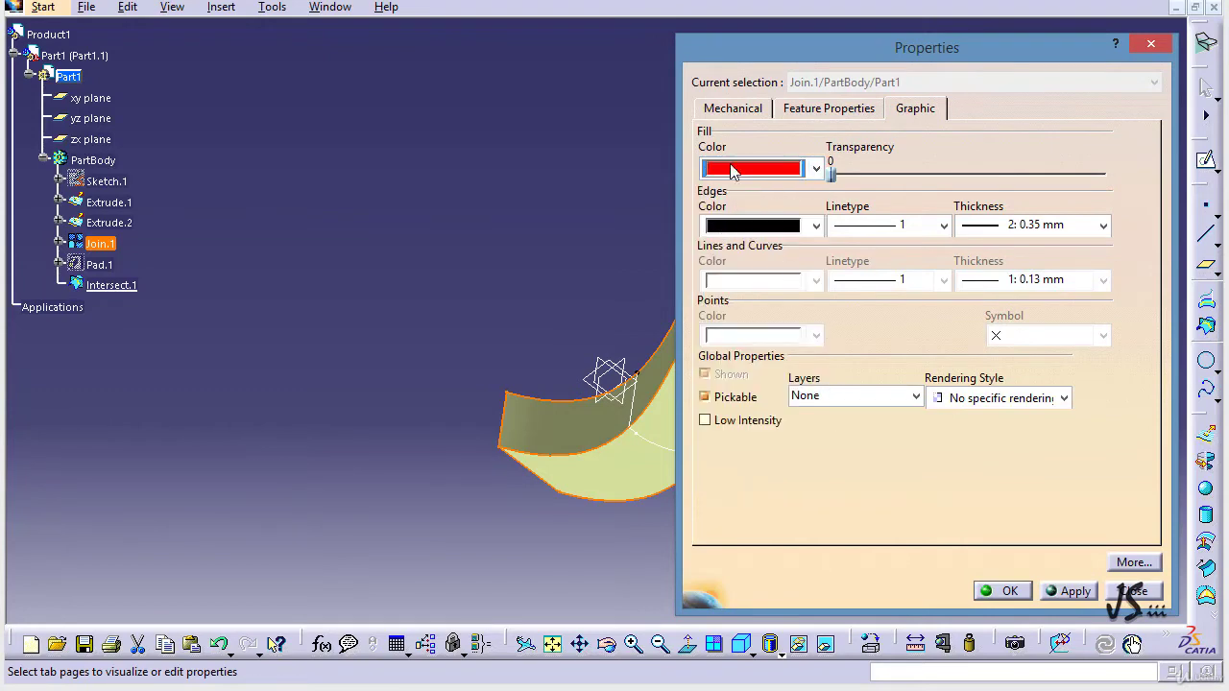
pyautogui.click(998, 592)
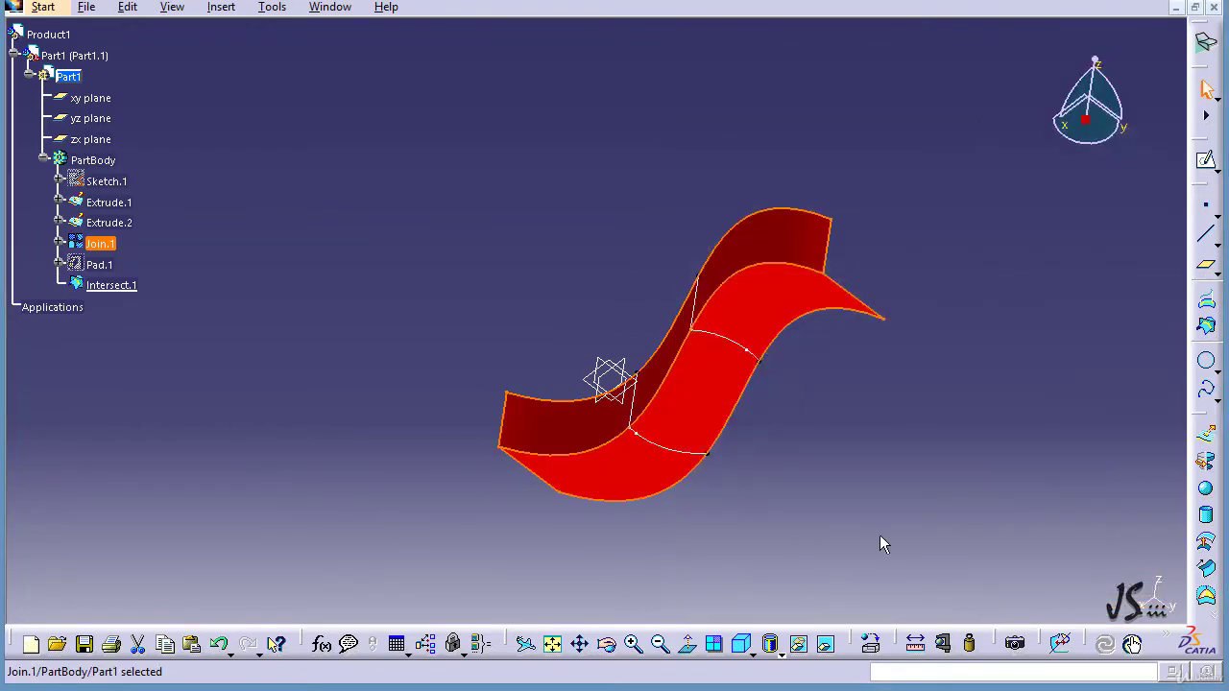
pyautogui.click(114, 286)
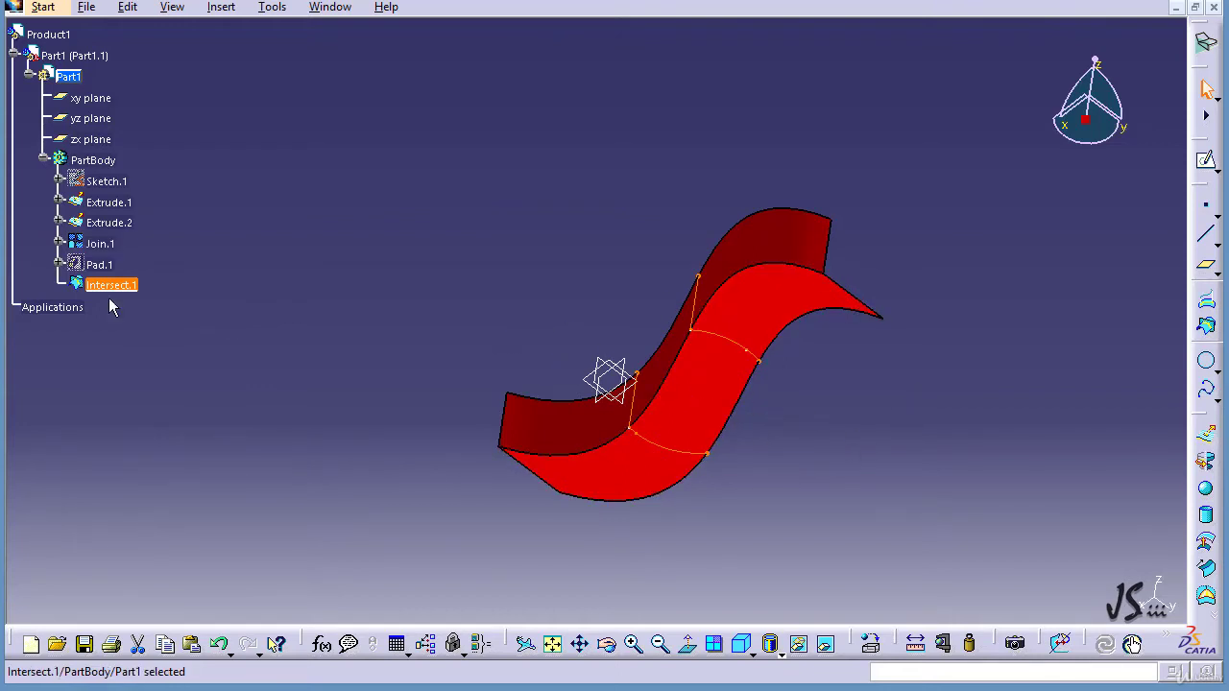
# Show the hidden Pad.1 cylinder, then undo and redo the recent changes
pyautogui.rightClick(83, 263)
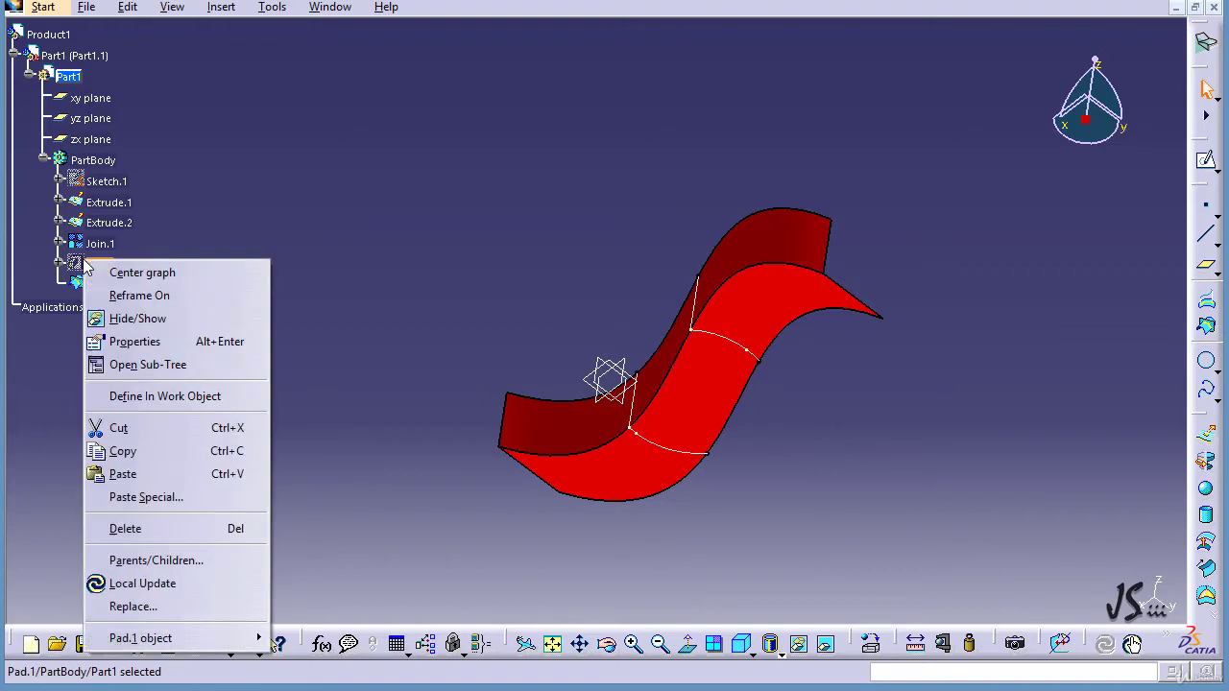
pyautogui.click(111, 322)
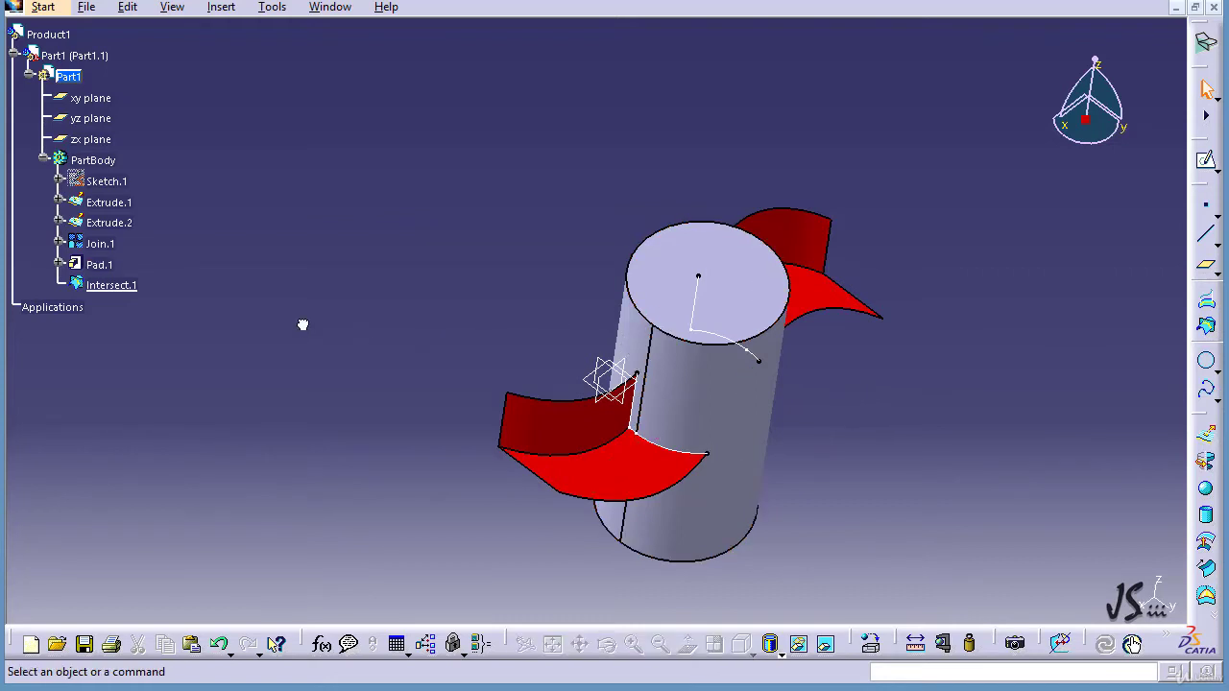
pyautogui.hotkey('ctrl', 'z')
pyautogui.hotkey('ctrl', 'z')
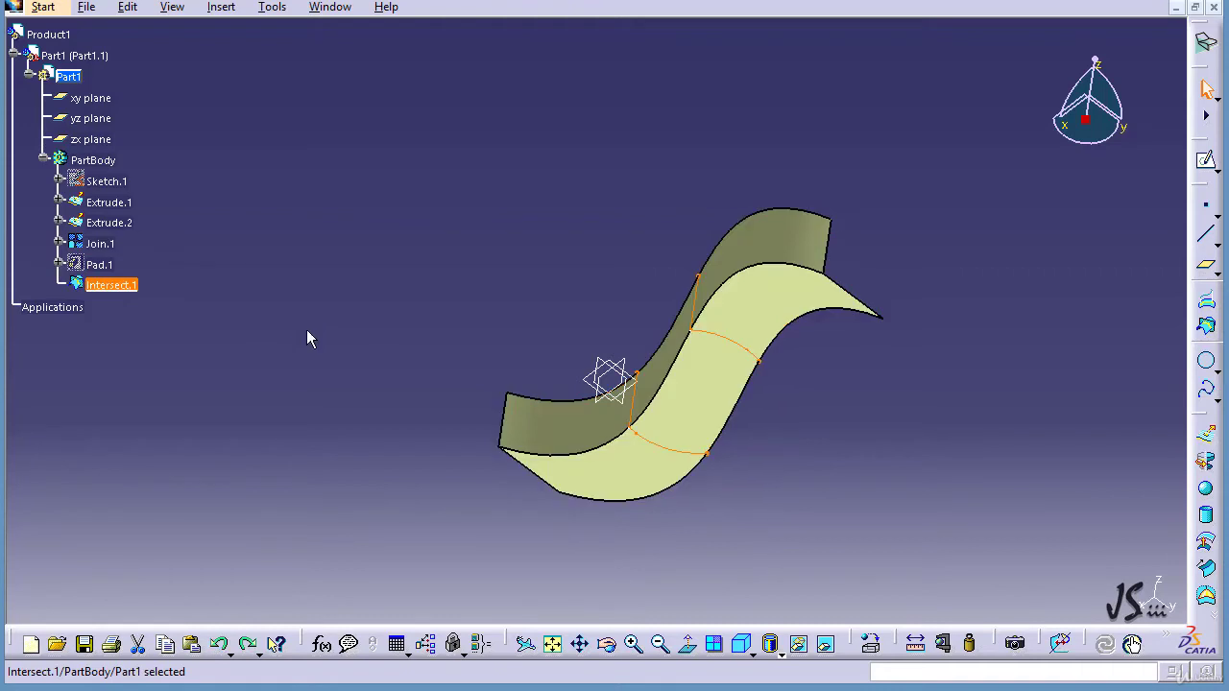
pyautogui.hotkey('ctrl', 'y')
pyautogui.hotkey('ctrl', 'y')
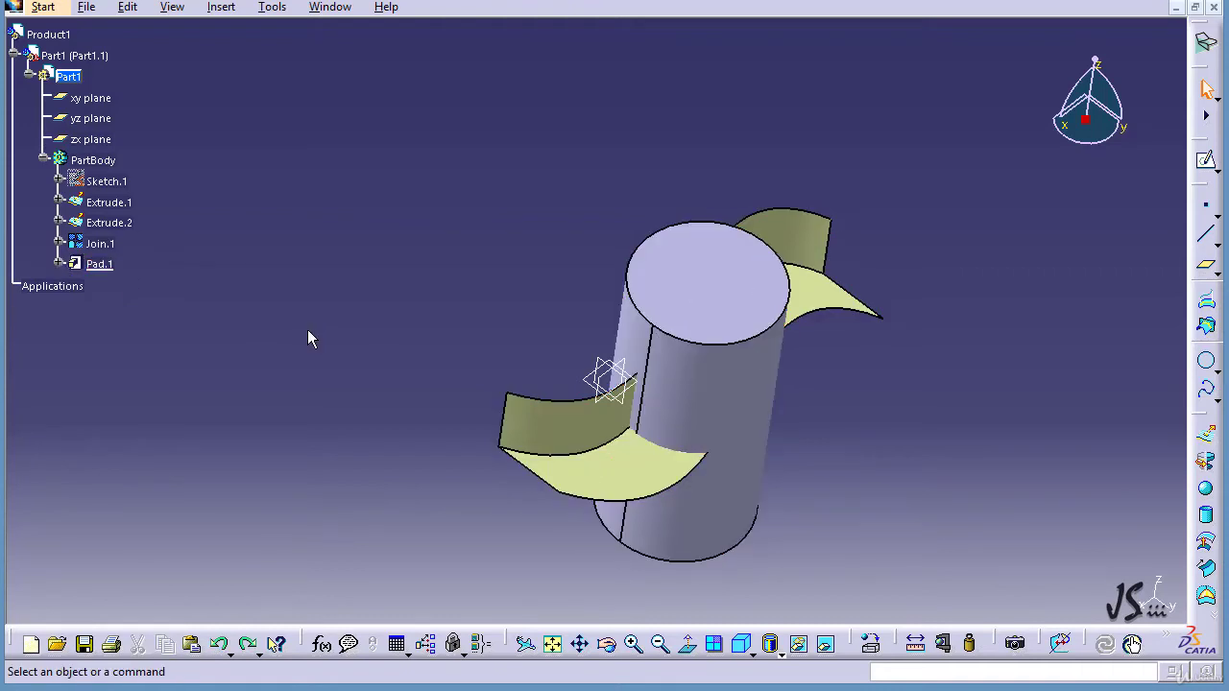
# Open Pad.1's profile sketch and drag the circle to reposition and resize it
pyautogui.doubleClick(685, 323)
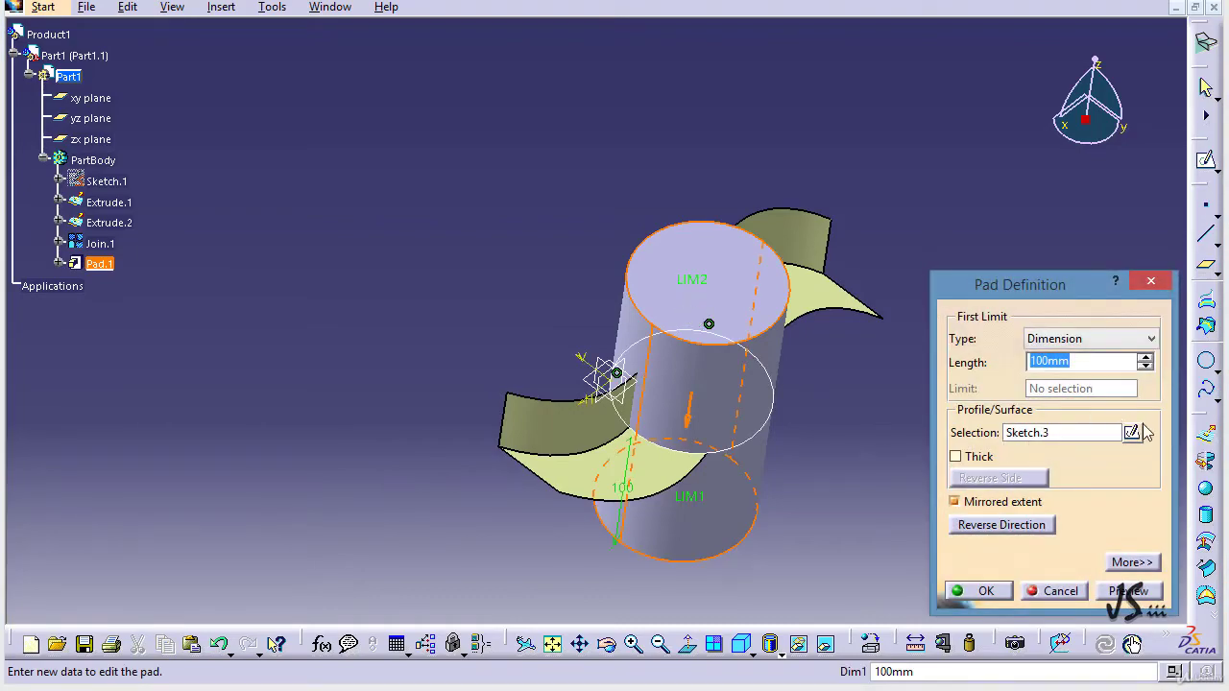
pyautogui.click(1132, 434)
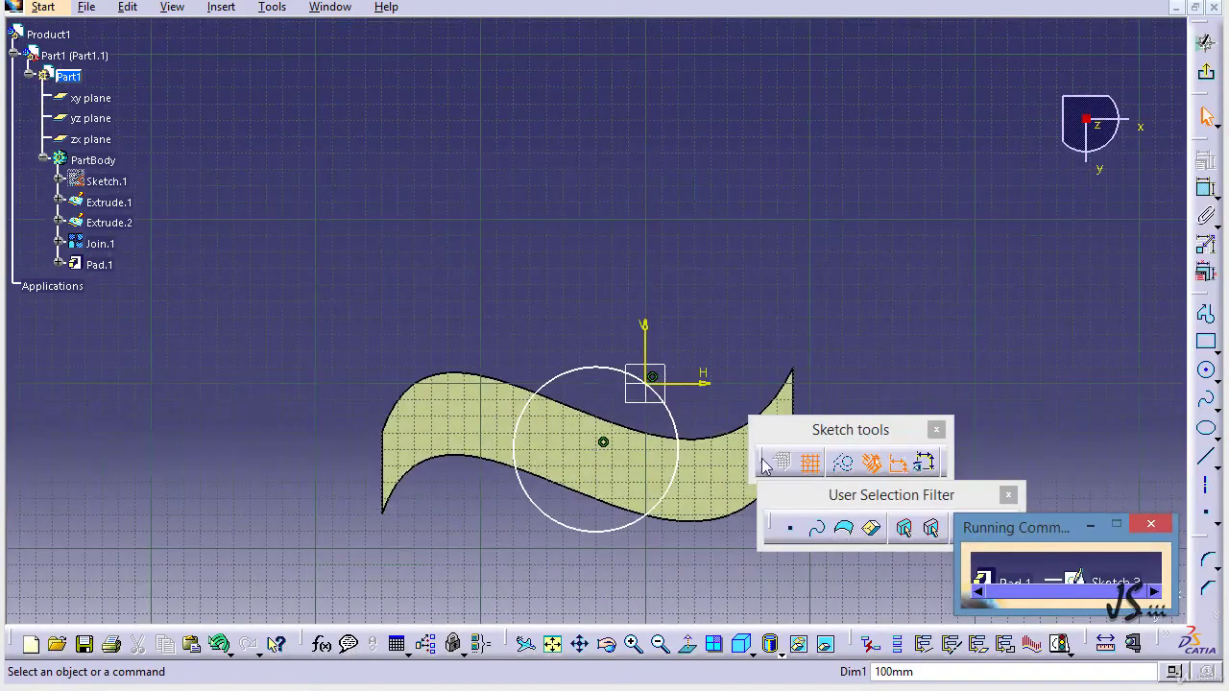
pyautogui.moveTo(607, 447)
pyautogui.mouseDown()
pyautogui.moveTo(592, 482)
pyautogui.moveTo(611, 467)
pyautogui.mouseUp()
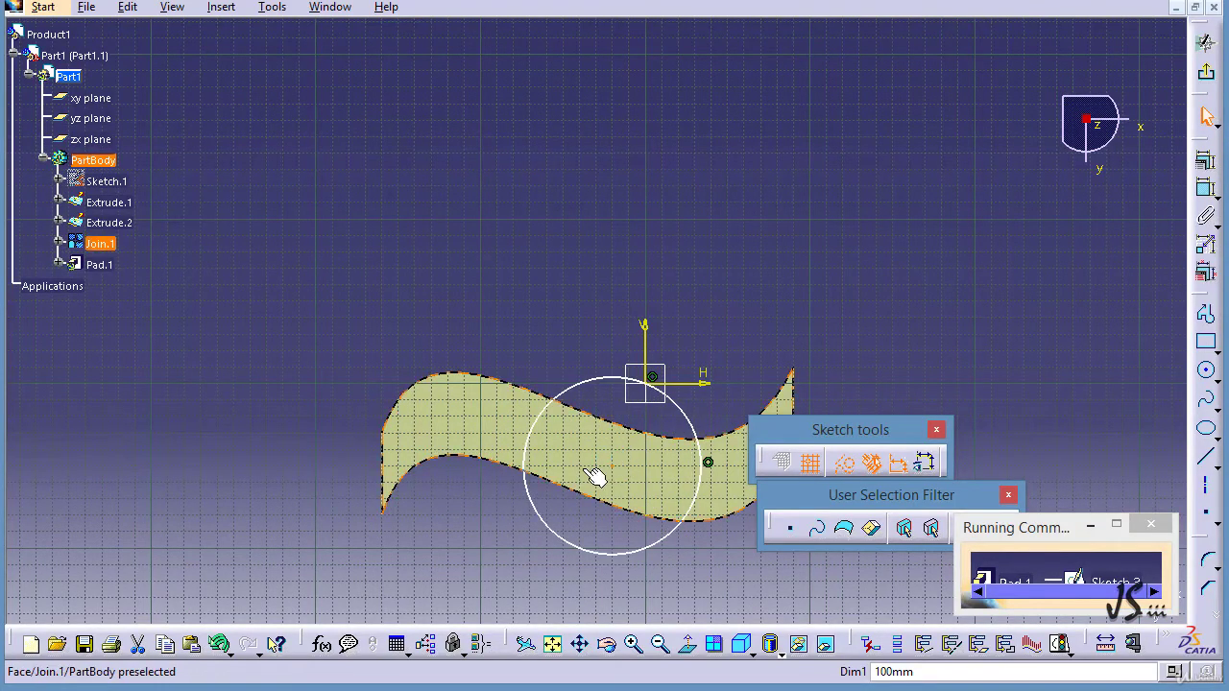
pyautogui.moveTo(541, 496)
pyautogui.mouseDown()
pyautogui.moveTo(527, 493)
pyautogui.moveTo(510, 527)
pyautogui.moveTo(527, 489)
pyautogui.mouseUp()
pyautogui.moveTo(625, 467); pyautogui.dragTo(612, 498)
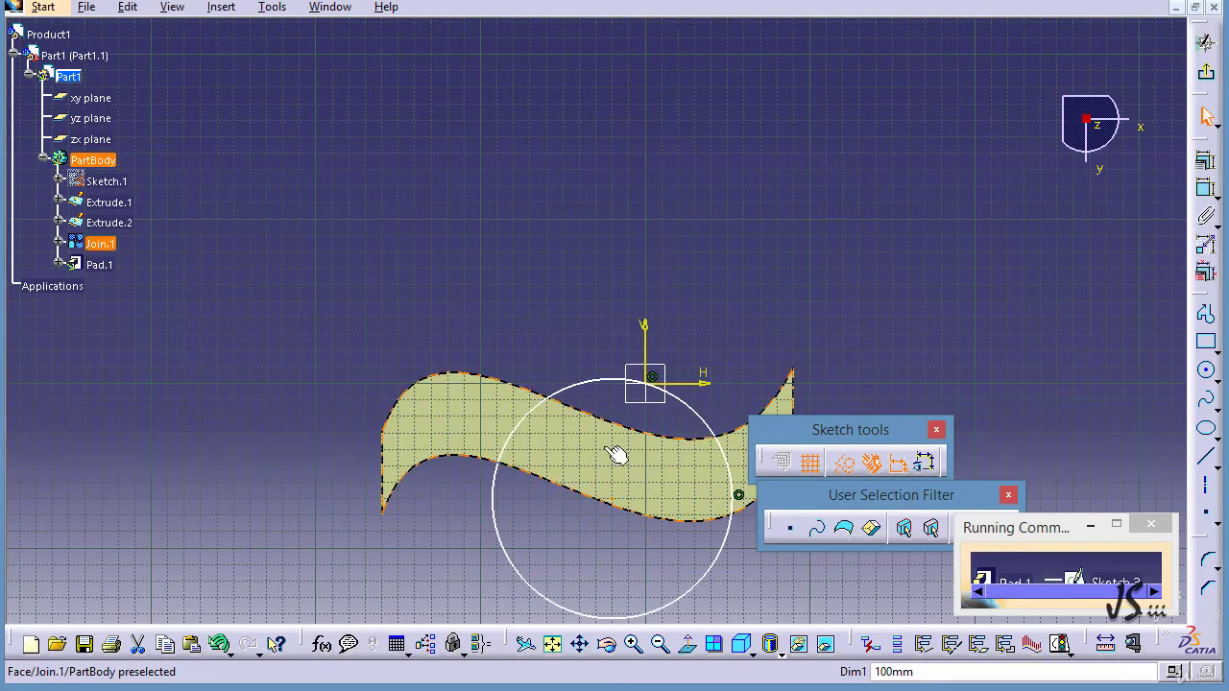
pyautogui.click(653, 382)
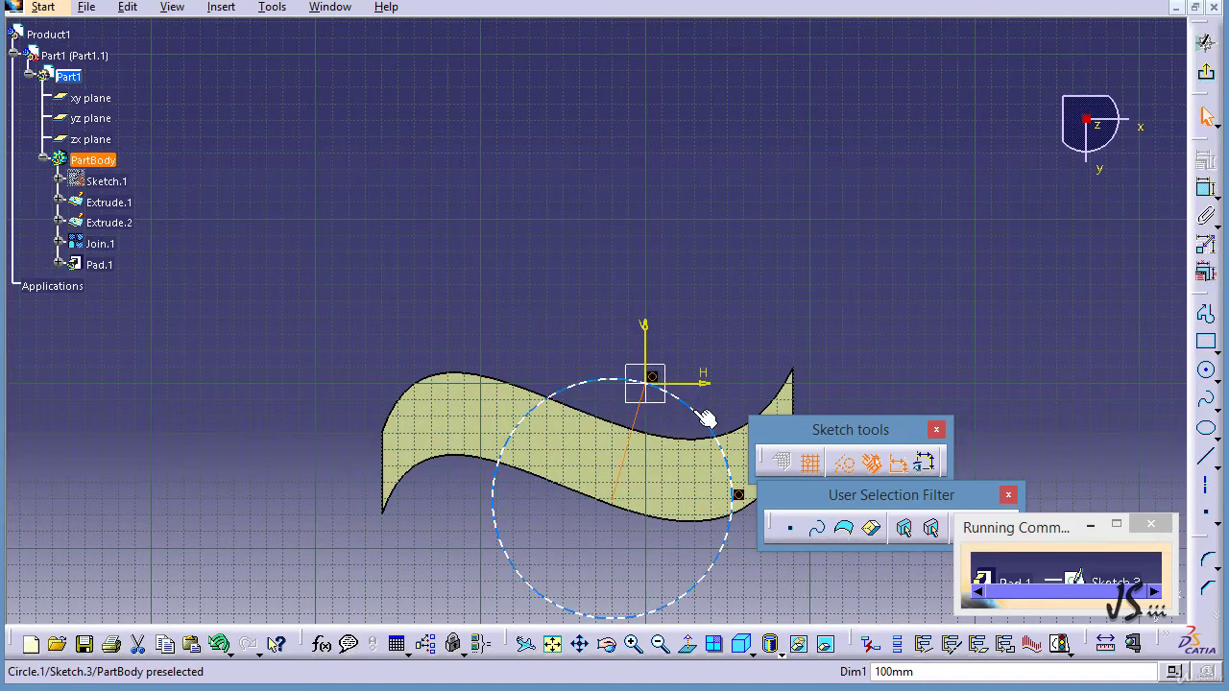
pyautogui.press('Escape')
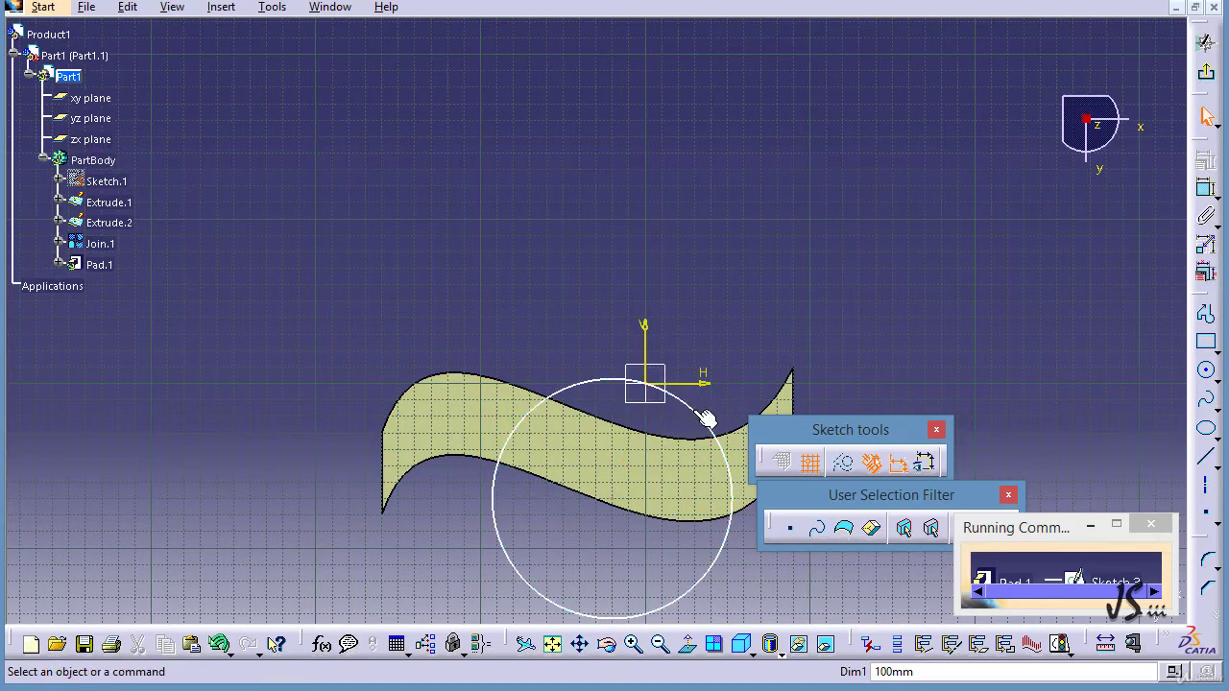
pyautogui.click(606, 503)
pyautogui.click(587, 518)
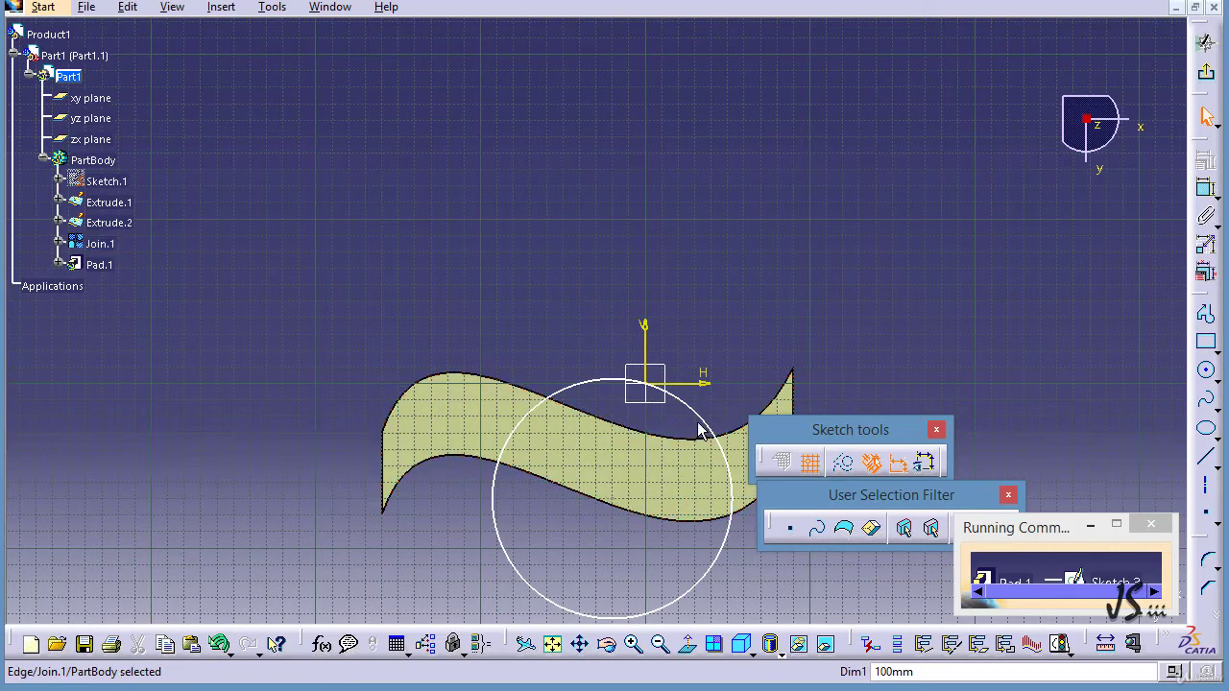
# Shrink the circle to about half its radius, shift it down-left, and confirm the pad
pyautogui.moveTo(685, 409); pyautogui.dragTo(650, 453)
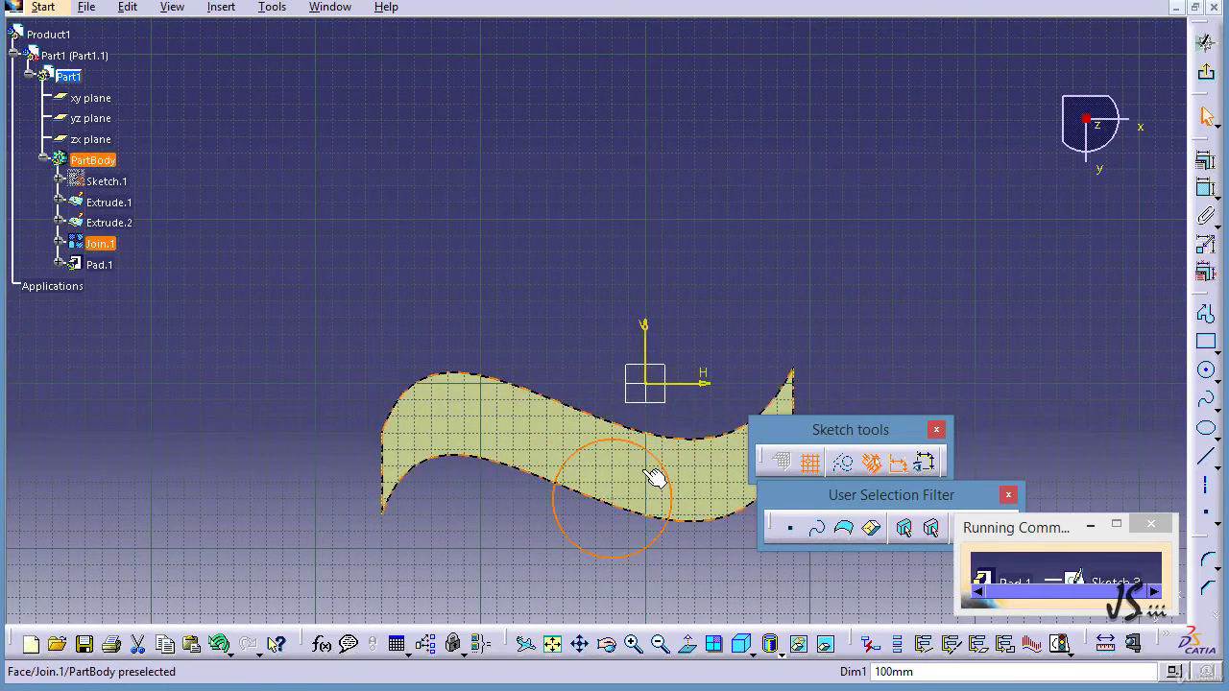
pyautogui.moveTo(625, 507); pyautogui.dragTo(595, 490)
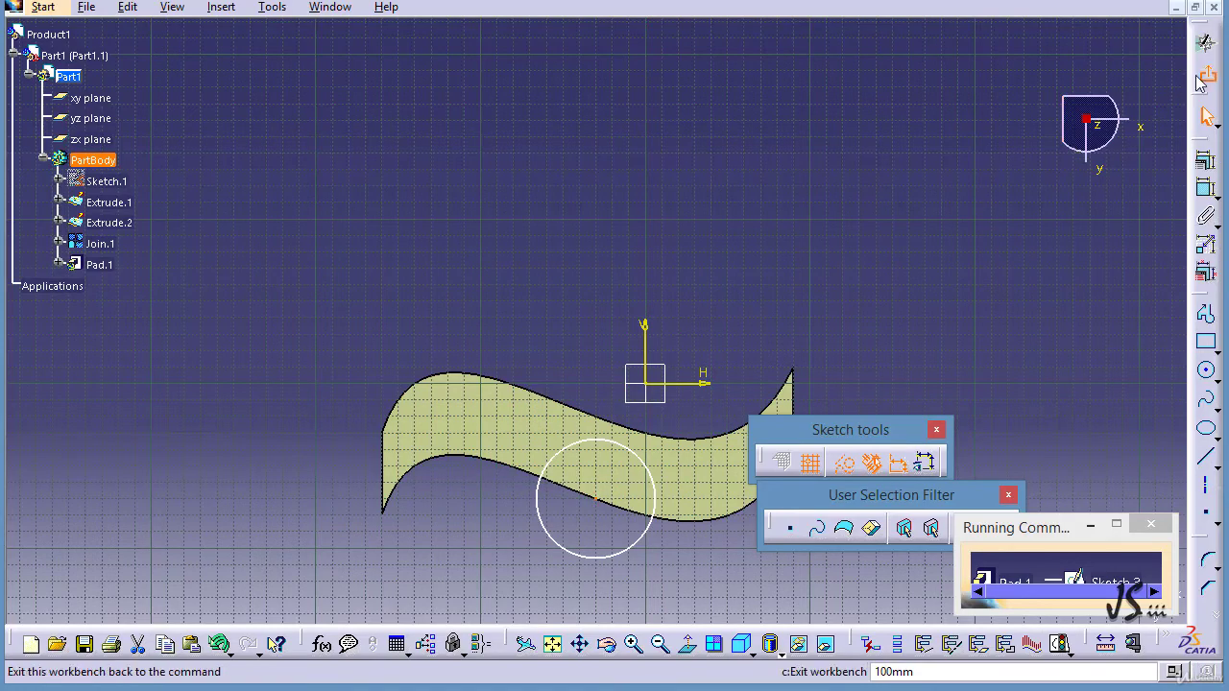
pyautogui.click(1205, 42)
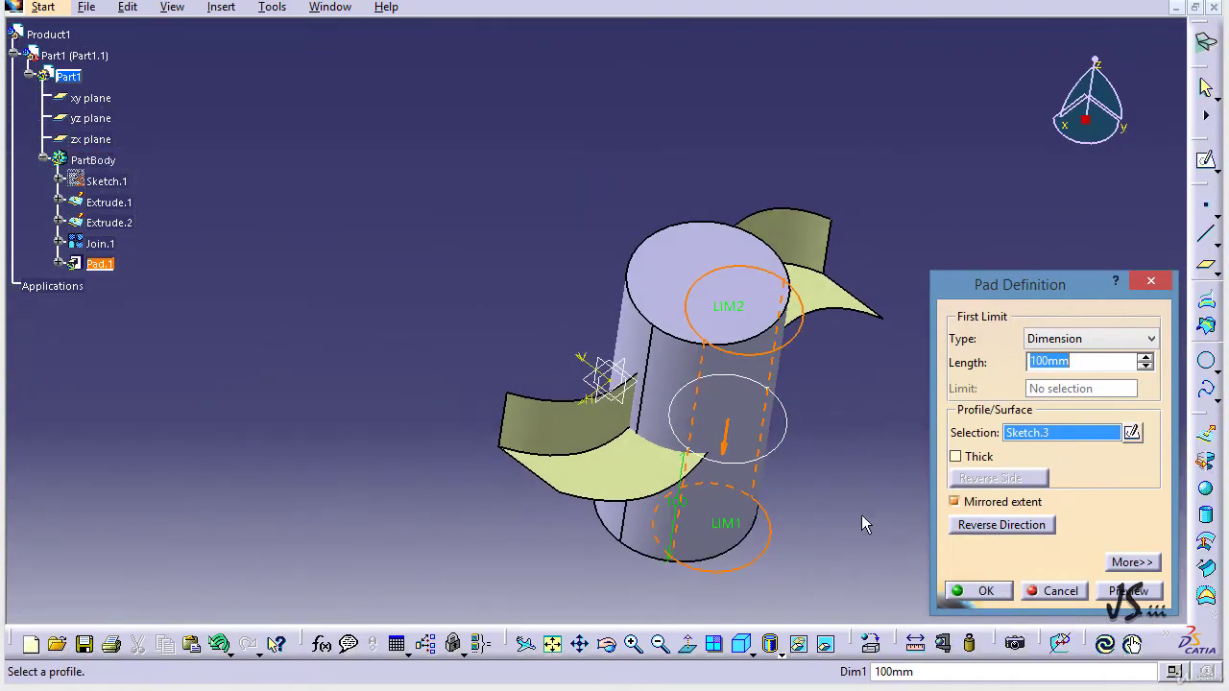
pyautogui.click(986, 592)
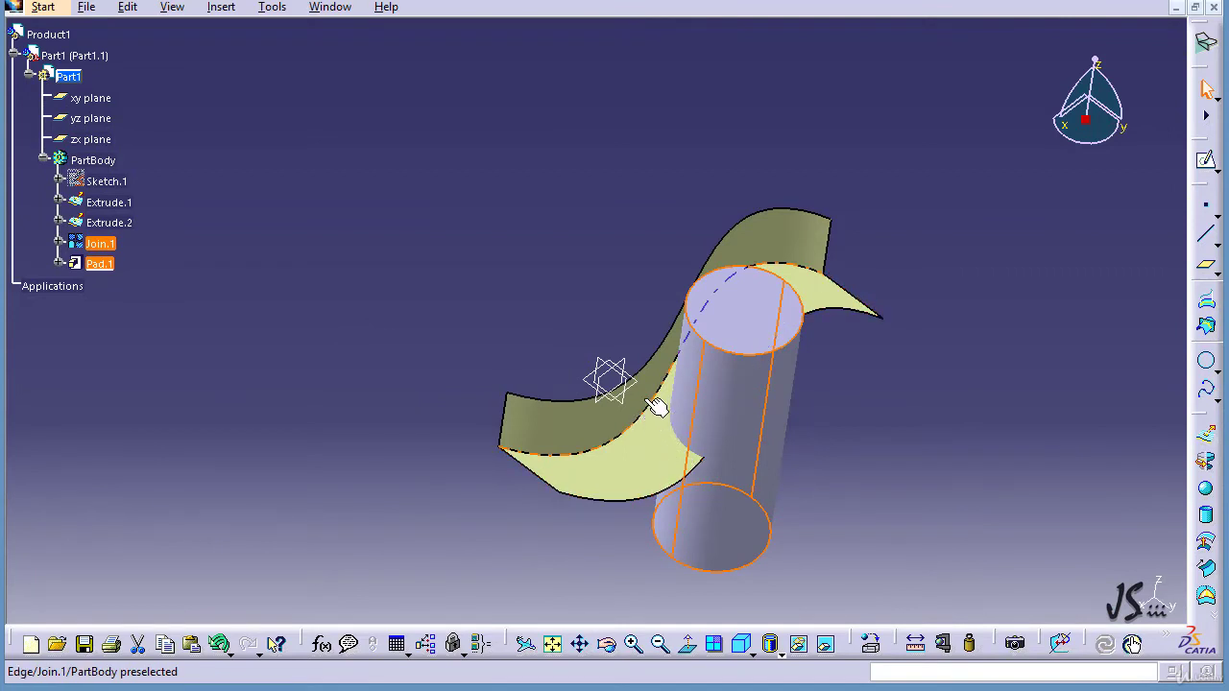
pyautogui.click(686, 374)
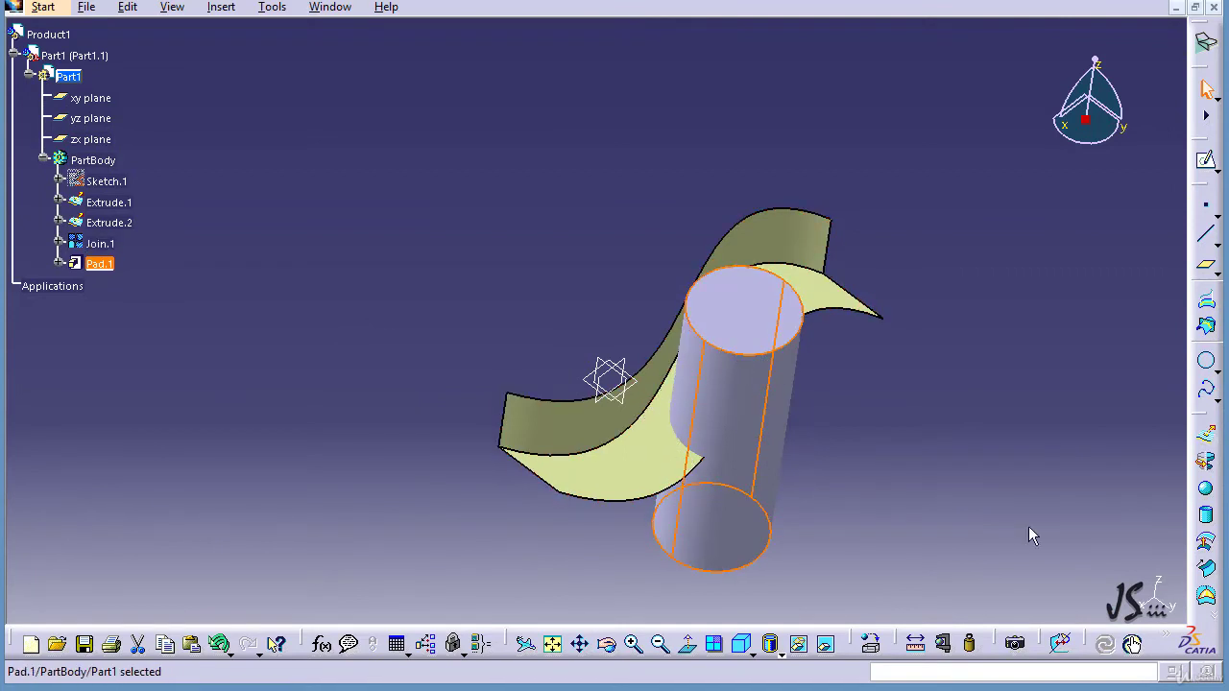
pyautogui.click(220, 9)
# Create the intersection between the Pad.1 cylinder and the S-shaped Join.1 surface
pyautogui.moveTo(208, 261)
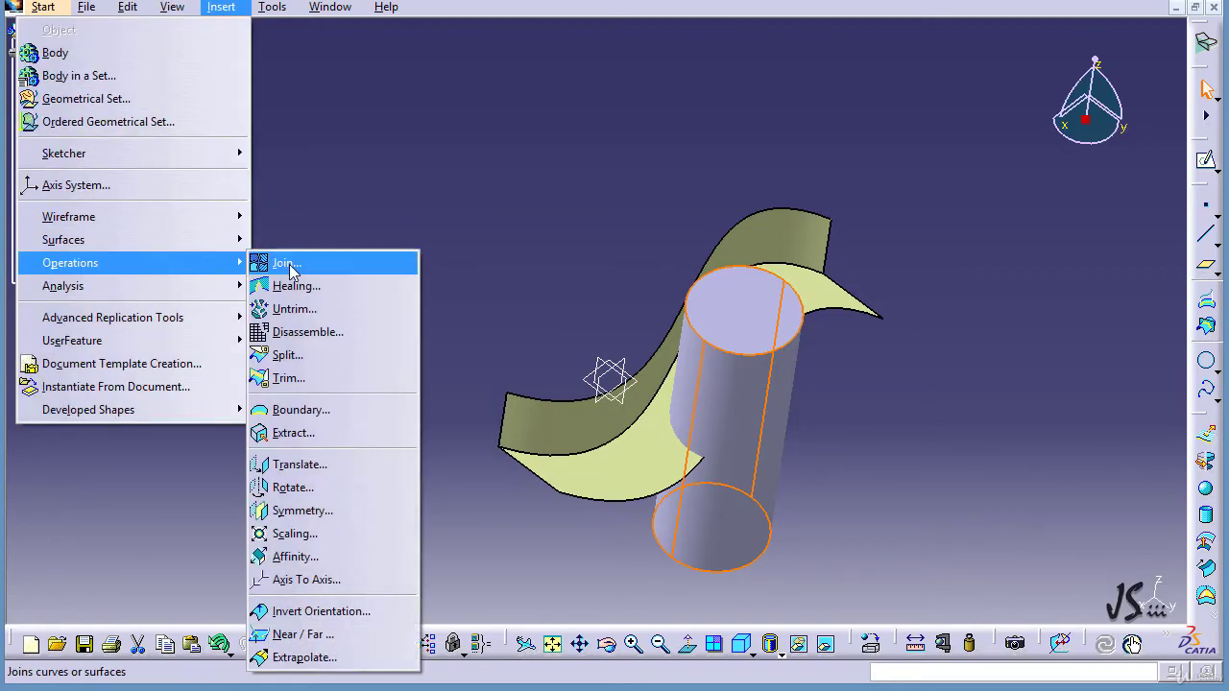
pyautogui.moveTo(159, 218)
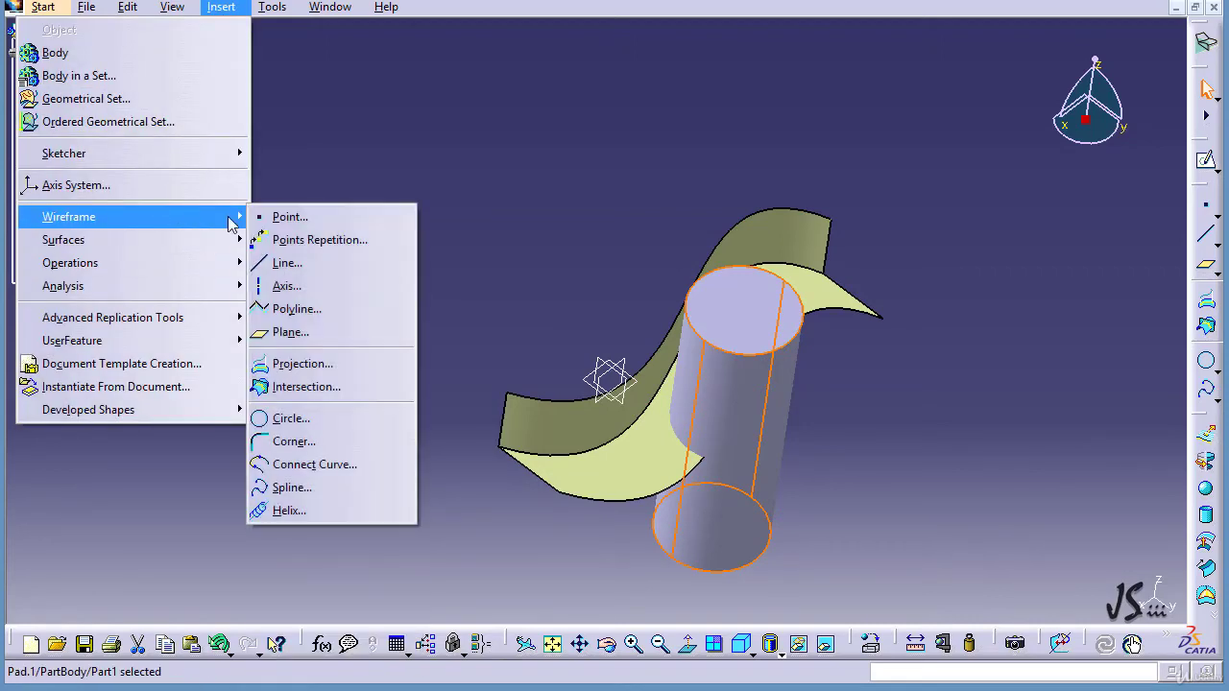
pyautogui.click(290, 388)
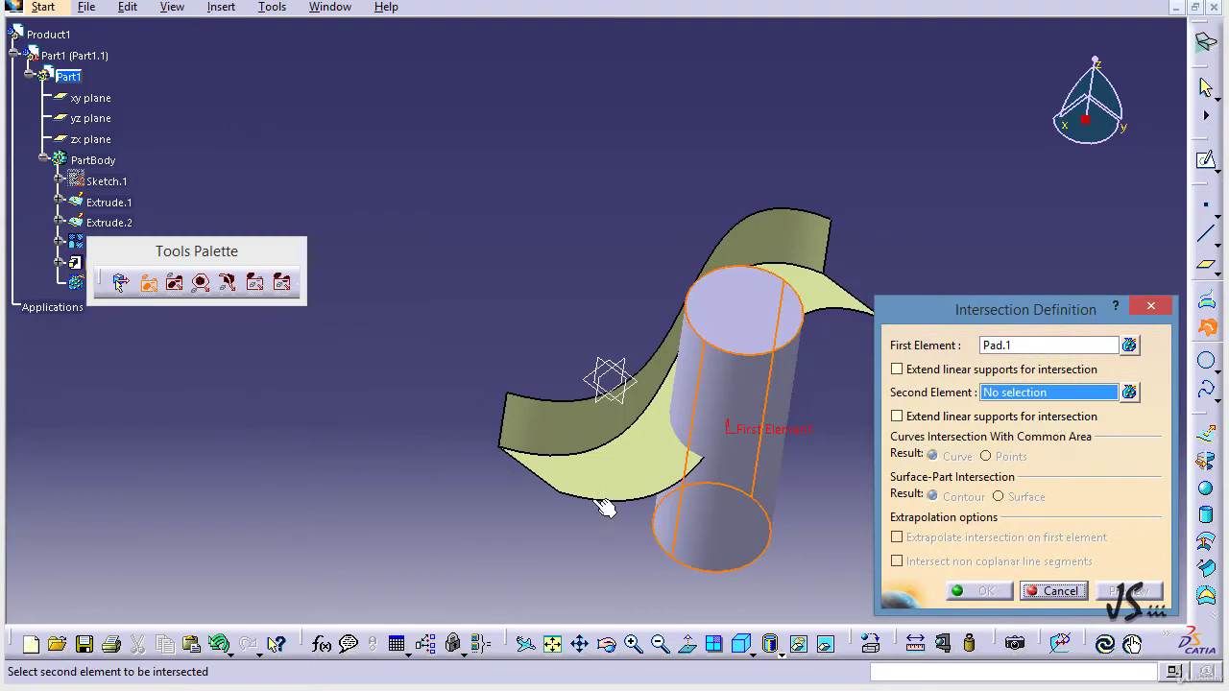
pyautogui.click(672, 461)
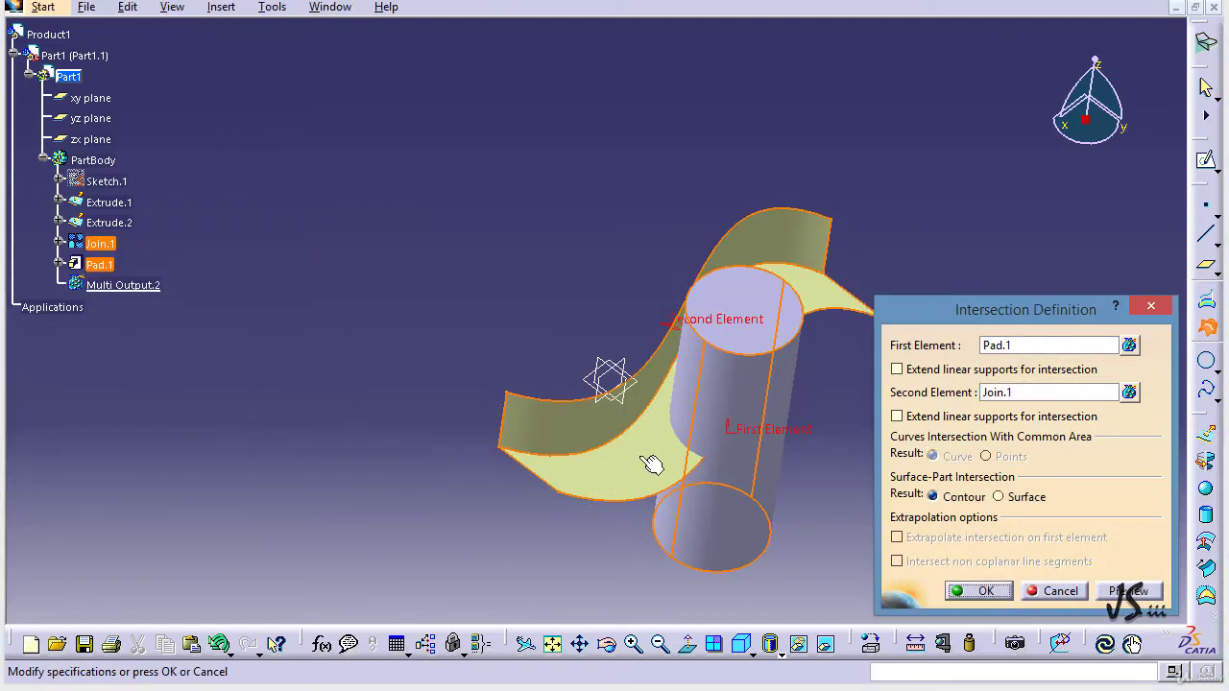
pyautogui.click(970, 591)
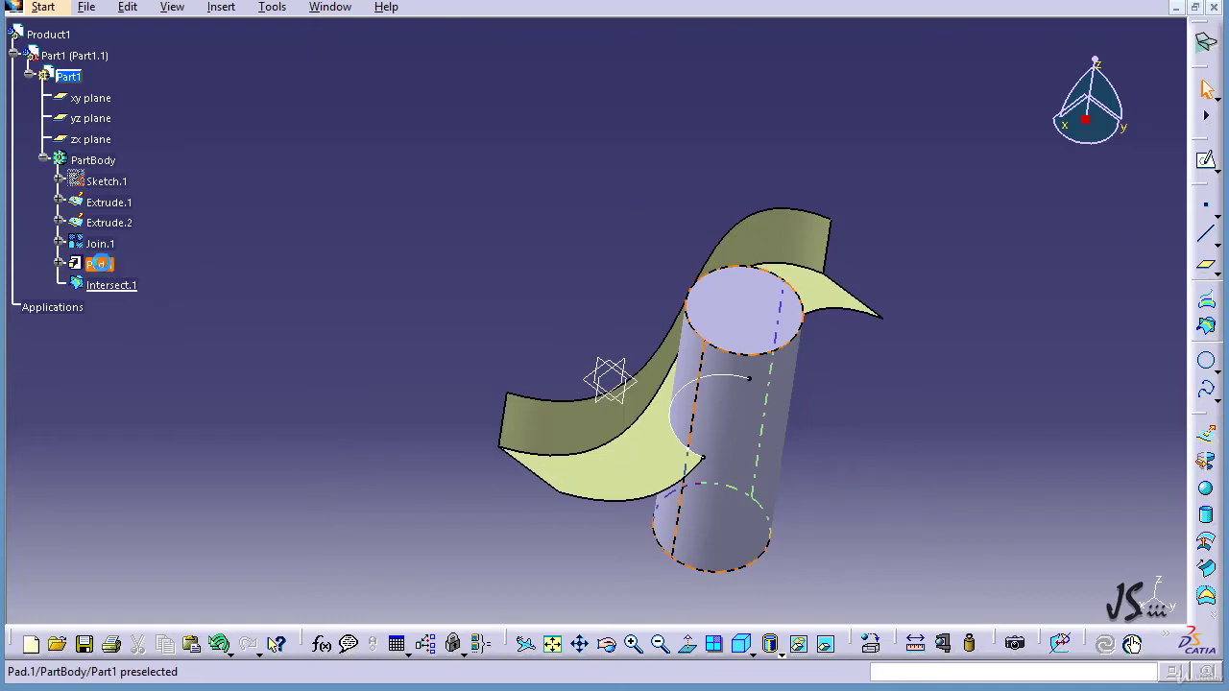
# Hide Pad.1, undo the hide, and select the cylinder's top face
pyautogui.rightClick(100, 265)
pyautogui.click(147, 326)
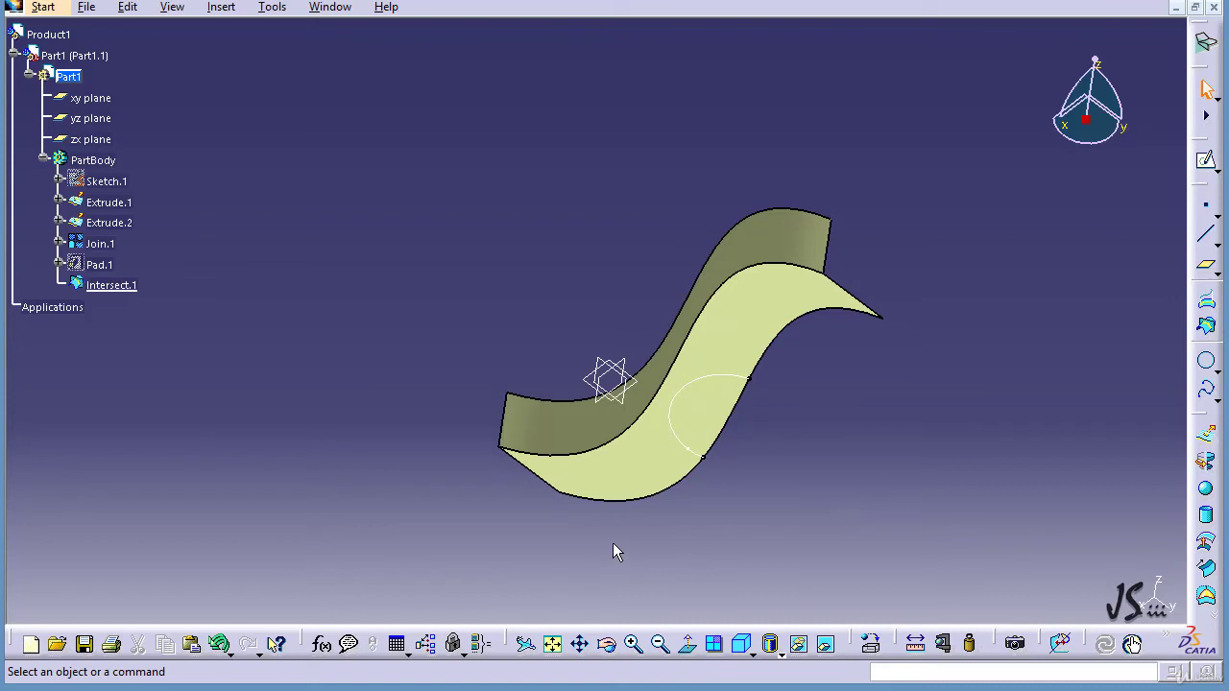
pyautogui.hotkey('ctrl', 'z')
pyautogui.click(389, 473)
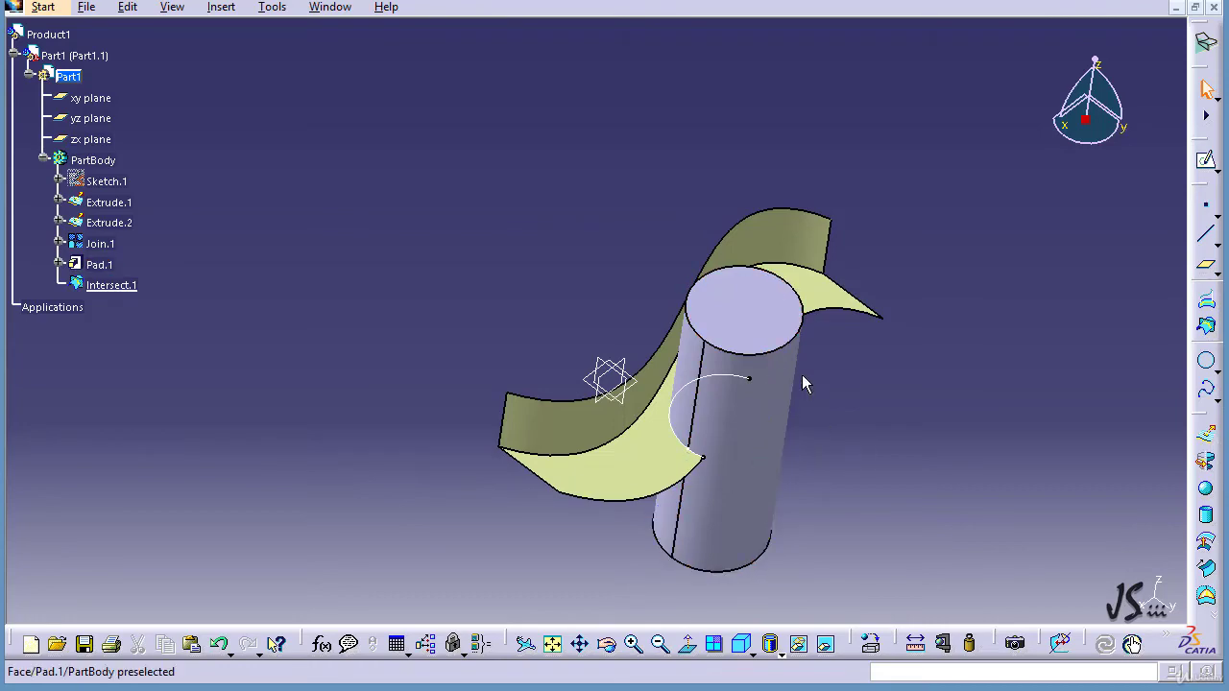
pyautogui.click(749, 311)
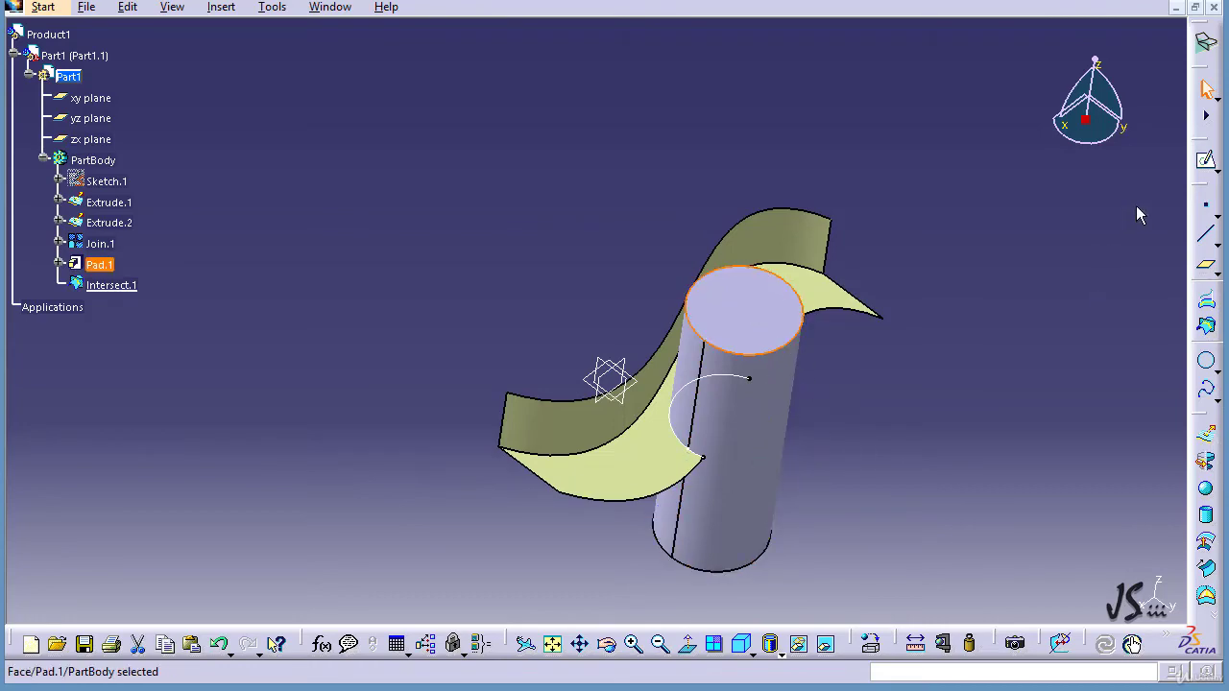
# Sketch a rectangle on the cylinder's top face as Sketch.4
pyautogui.click(1206, 160)
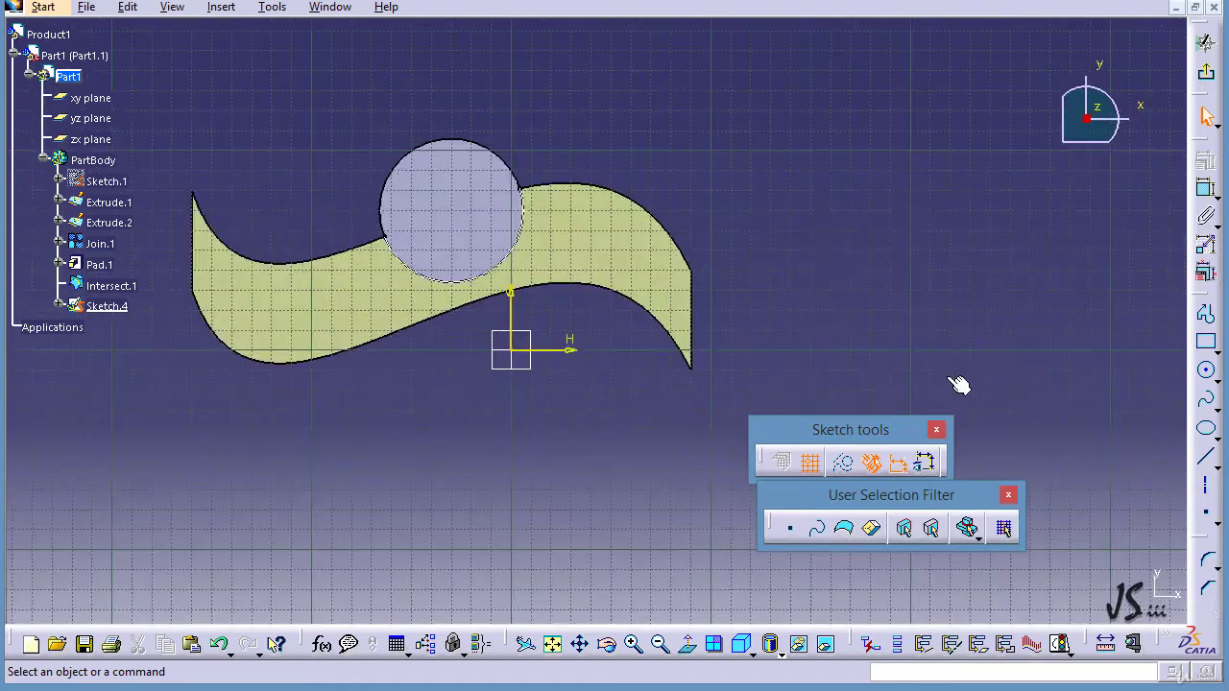
pyautogui.click(1206, 341)
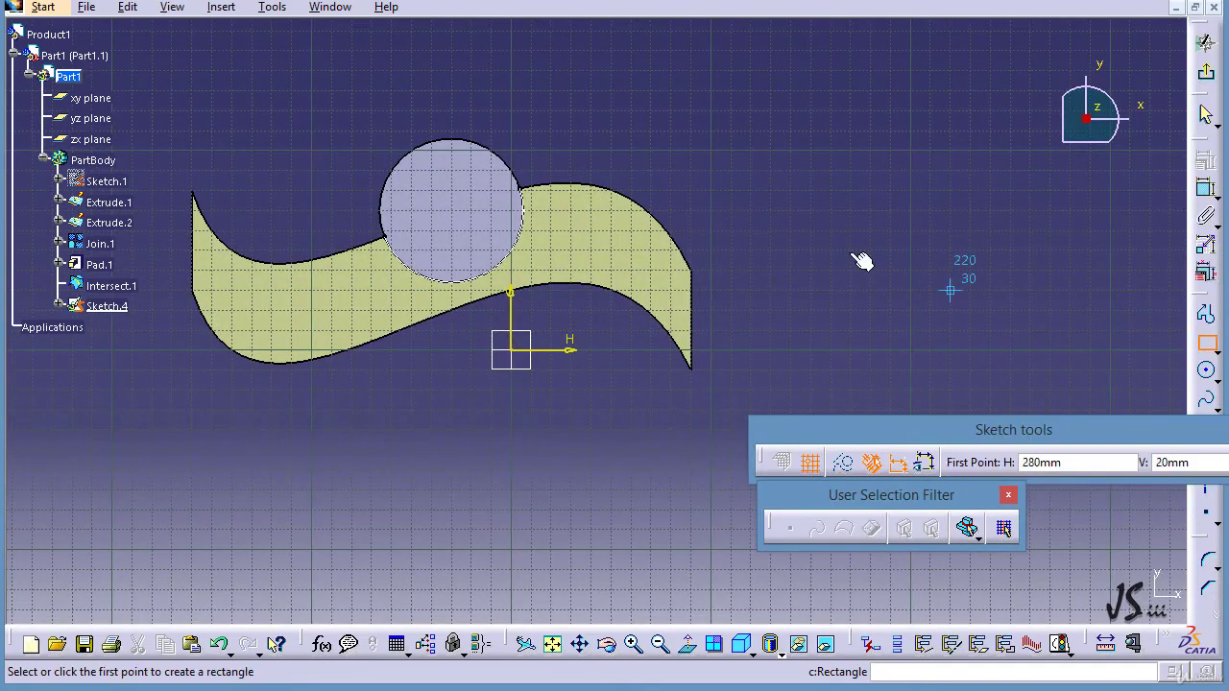
pyautogui.click(551, 110)
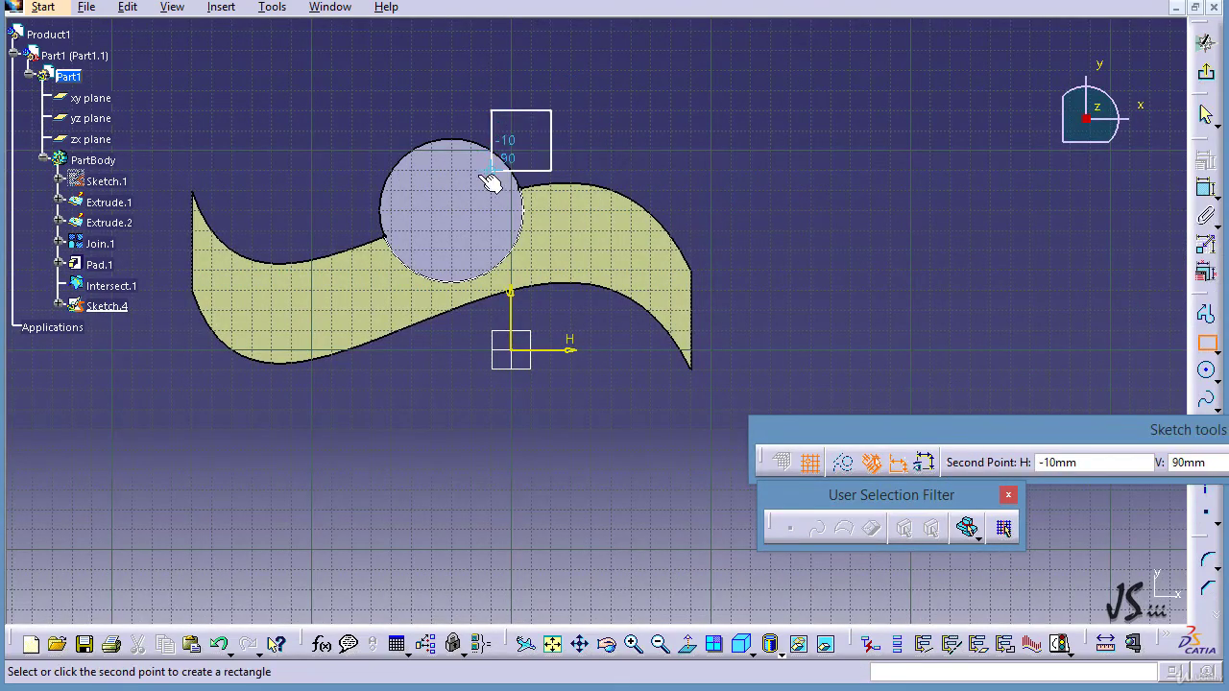
pyautogui.click(331, 188)
pyautogui.click(1206, 73)
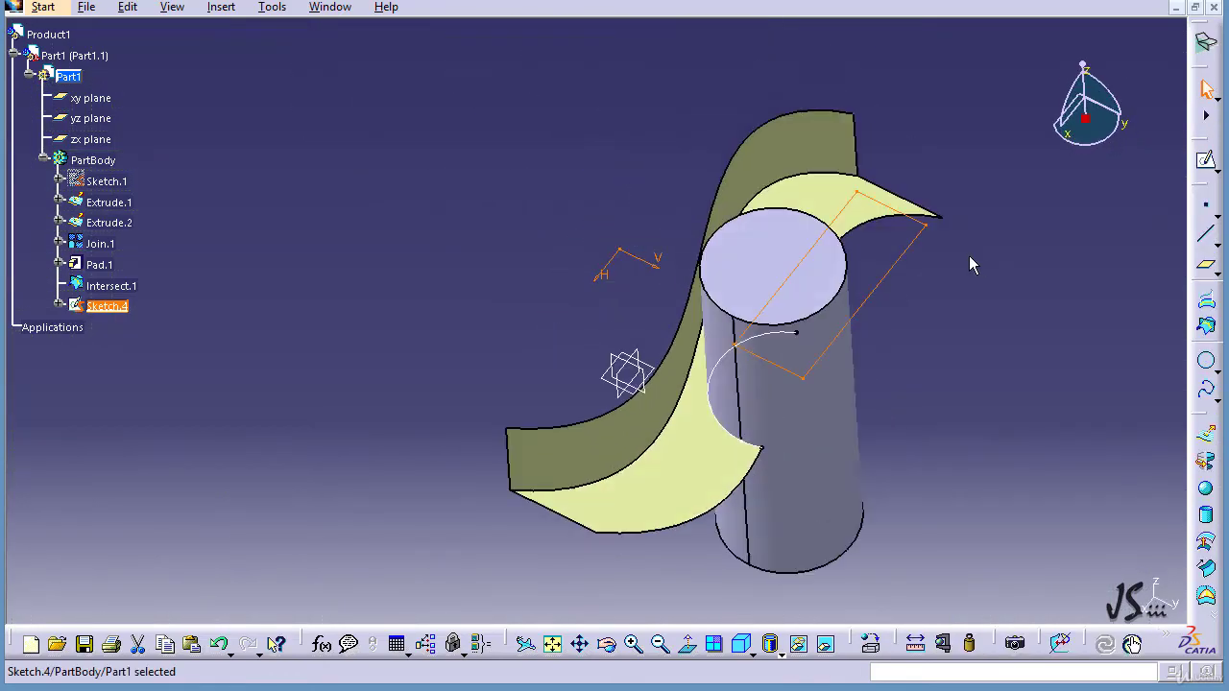
# Pad the rectangle 50 mm in the reversed, downward direction as Pad.2
pyautogui.click(1029, 672)
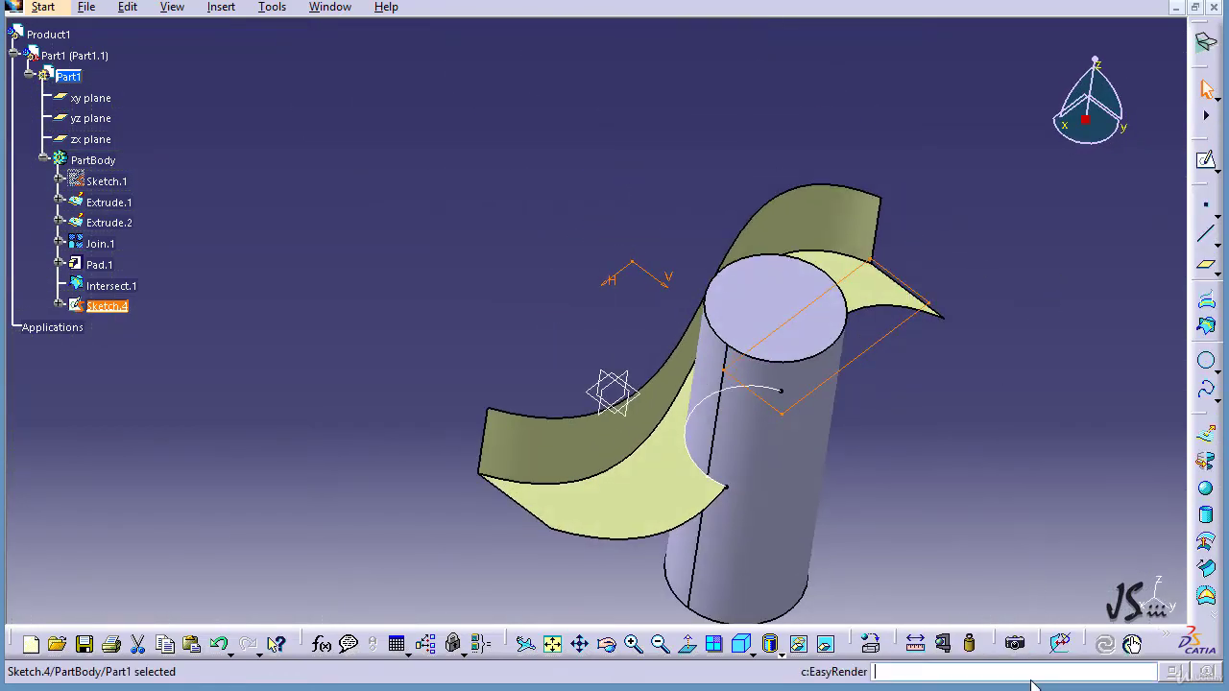
pyautogui.write('c:pad')
pyautogui.press('Return')
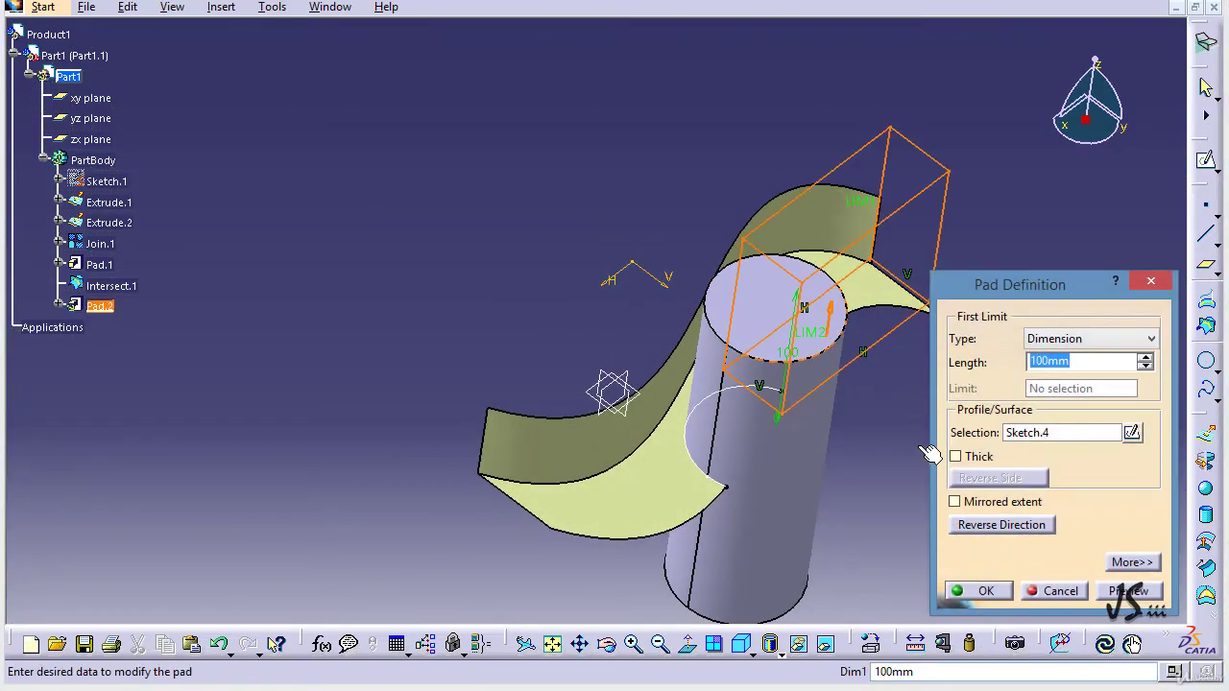
pyautogui.click(979, 524)
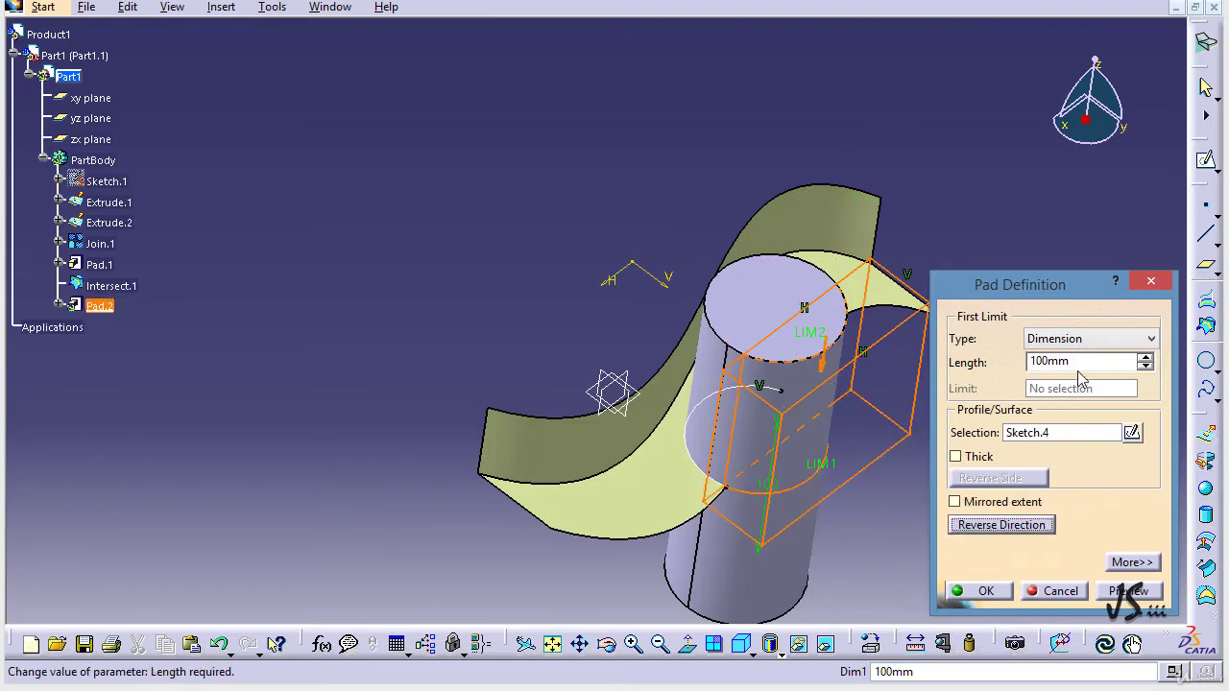
pyautogui.moveTo(1083, 363); pyautogui.dragTo(1022, 368)
pyautogui.write('50')
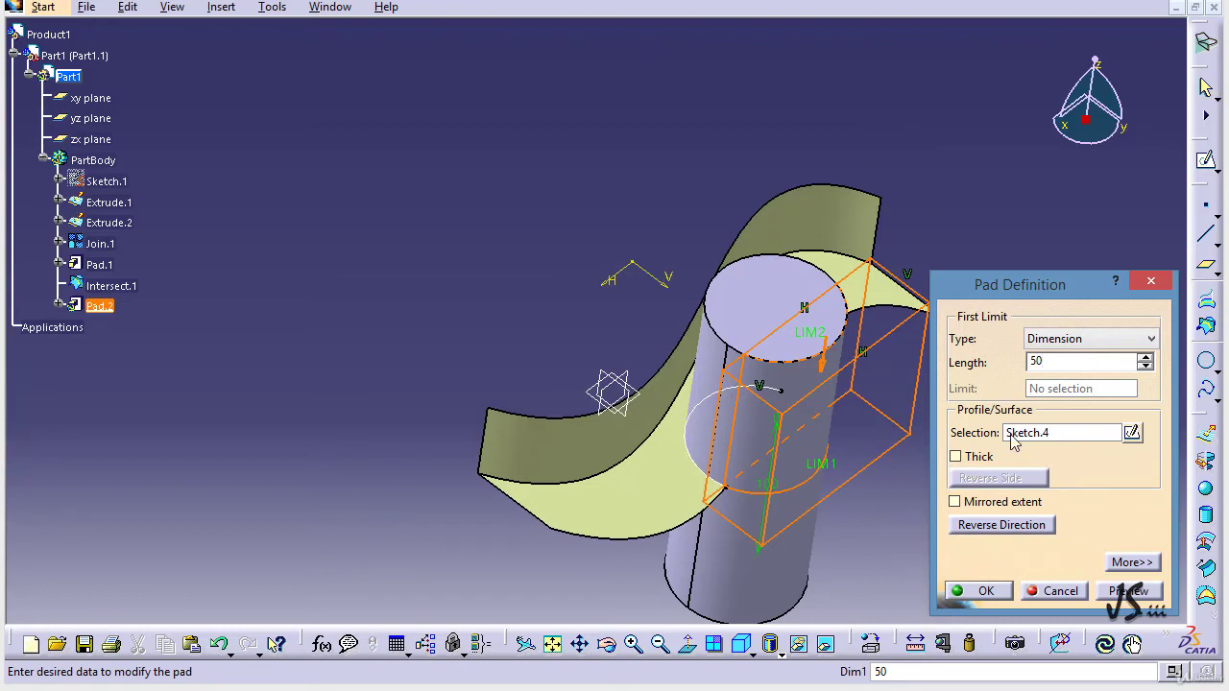
pyautogui.click(989, 592)
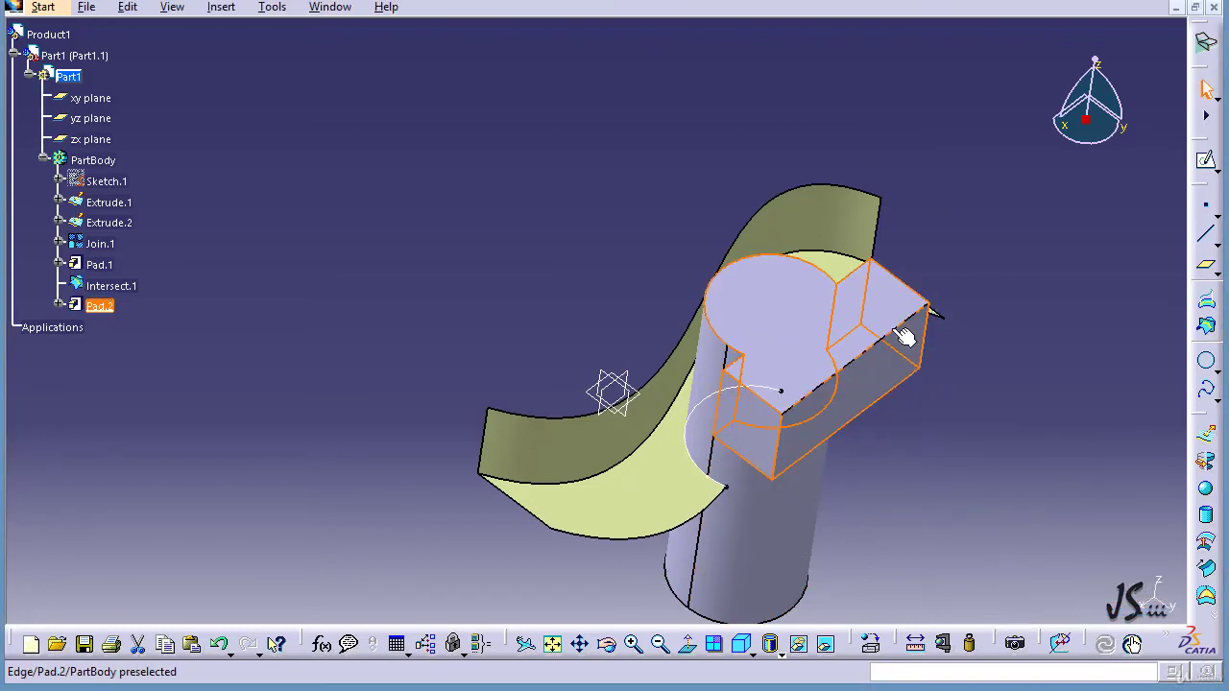
# Set the Pad.2 box's fill colour to red in its Graphic properties
pyautogui.rightClick(104, 306)
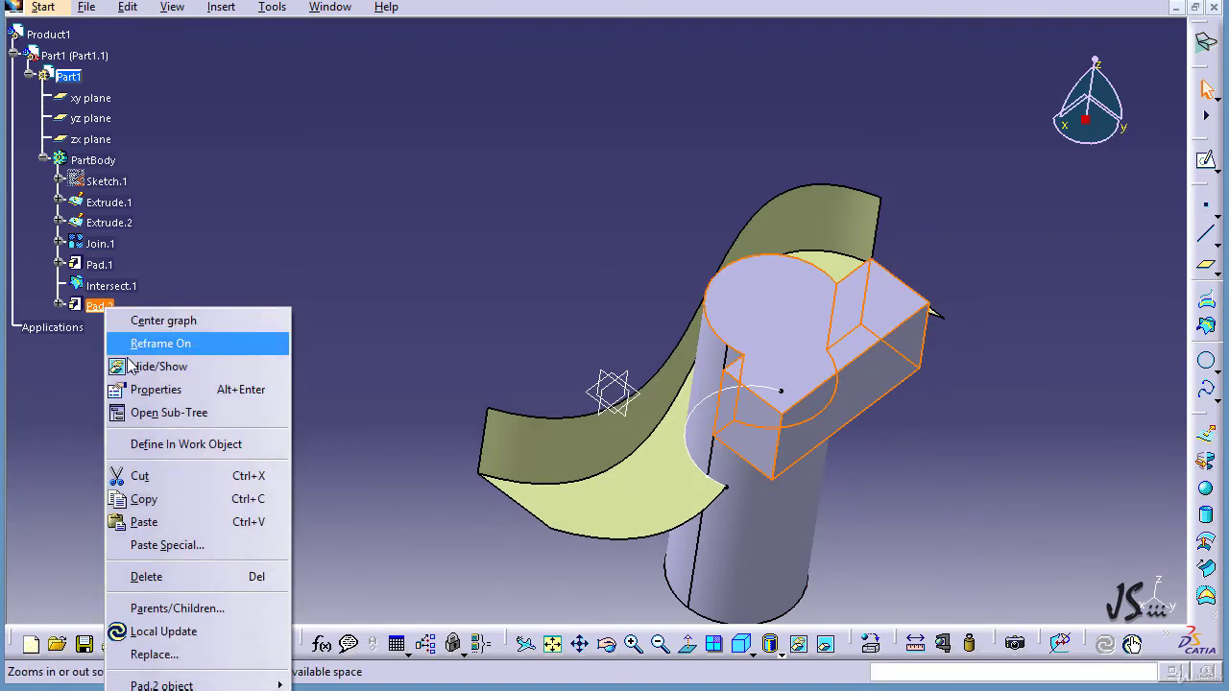
pyautogui.click(144, 390)
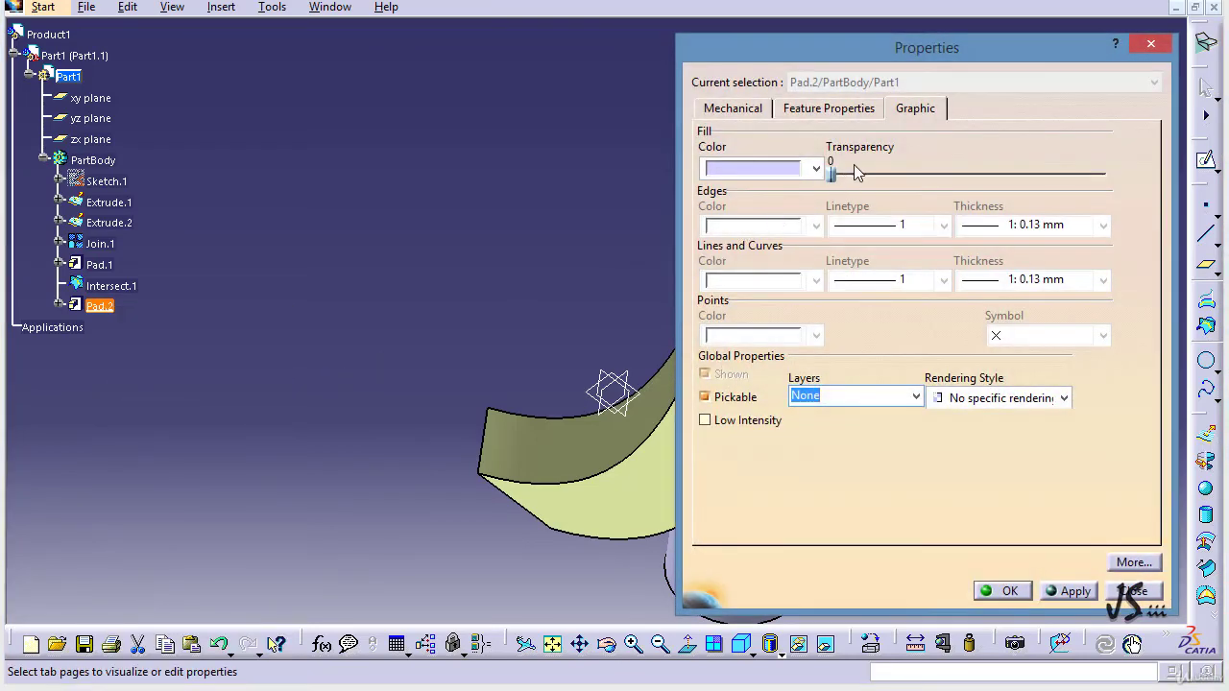
pyautogui.click(816, 169)
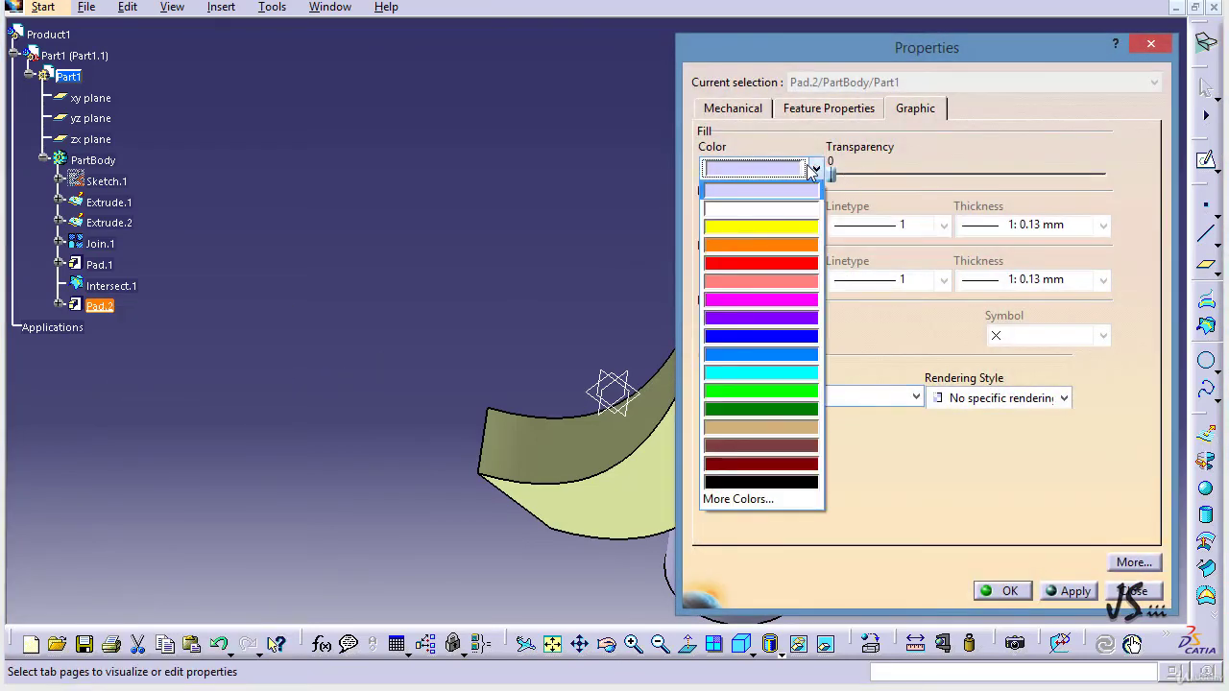
pyautogui.click(774, 263)
pyautogui.click(1008, 589)
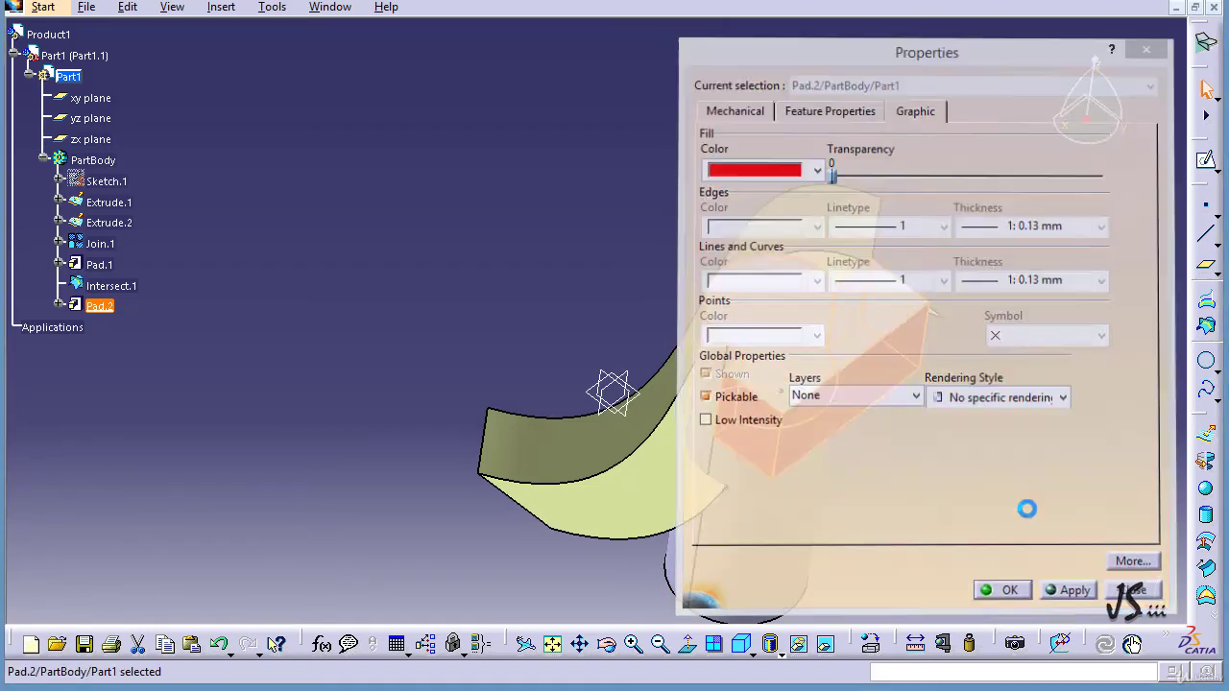
pyautogui.click(922, 470)
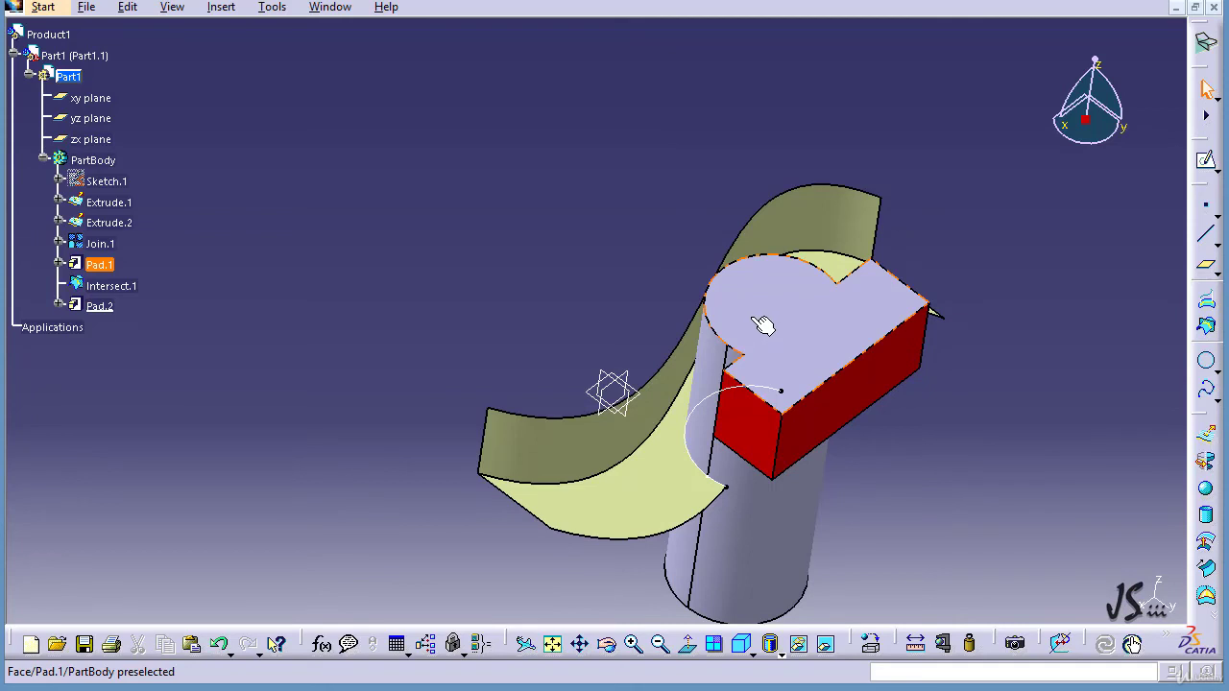
# Review Pad.2's definition, including its extra limit options, and confirm it unchanged
pyautogui.doubleClick(844, 403)
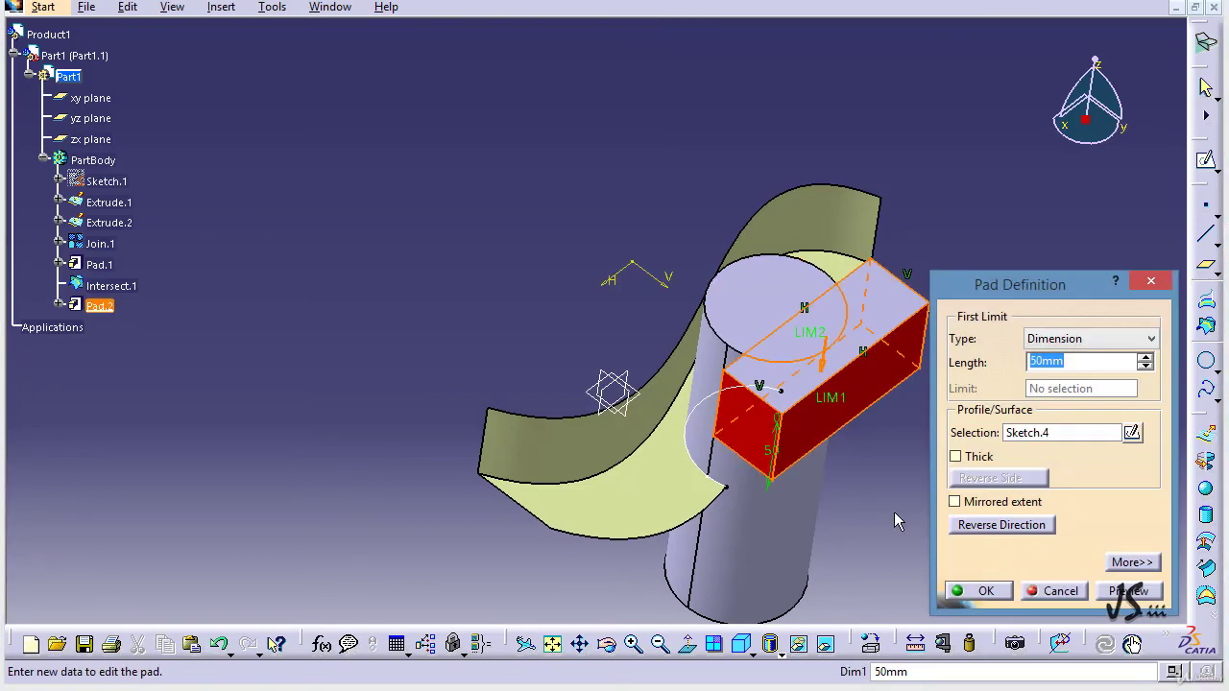
pyautogui.click(1131, 562)
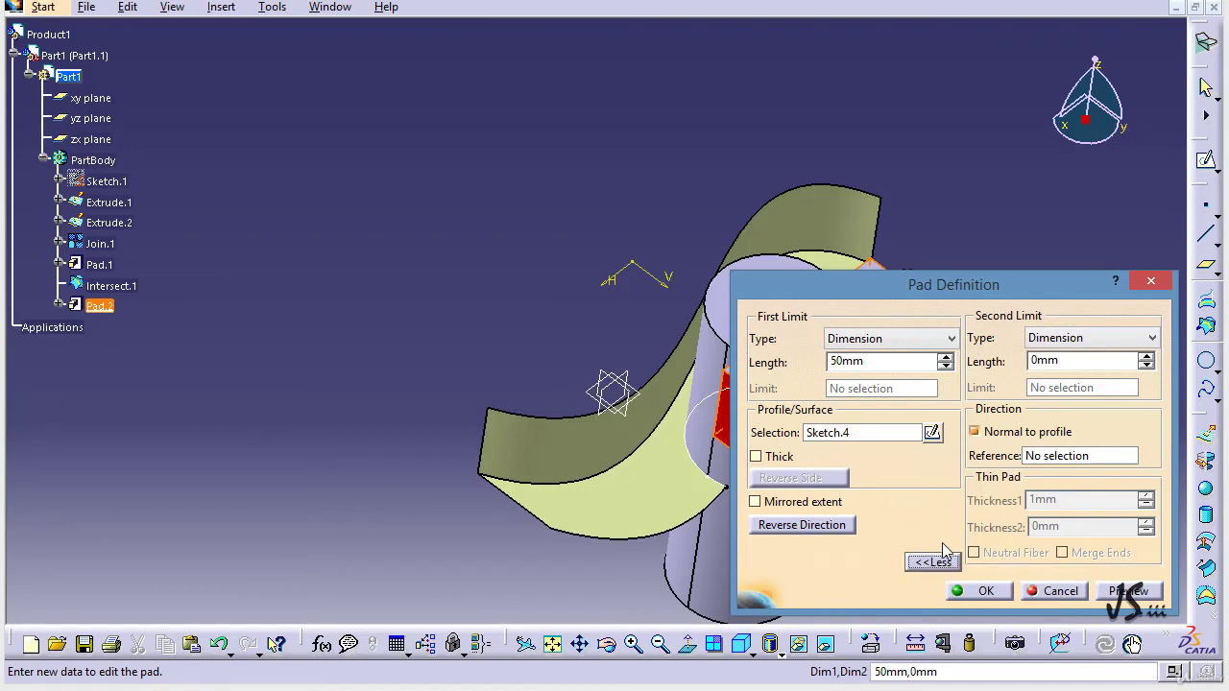
pyautogui.click(1012, 592)
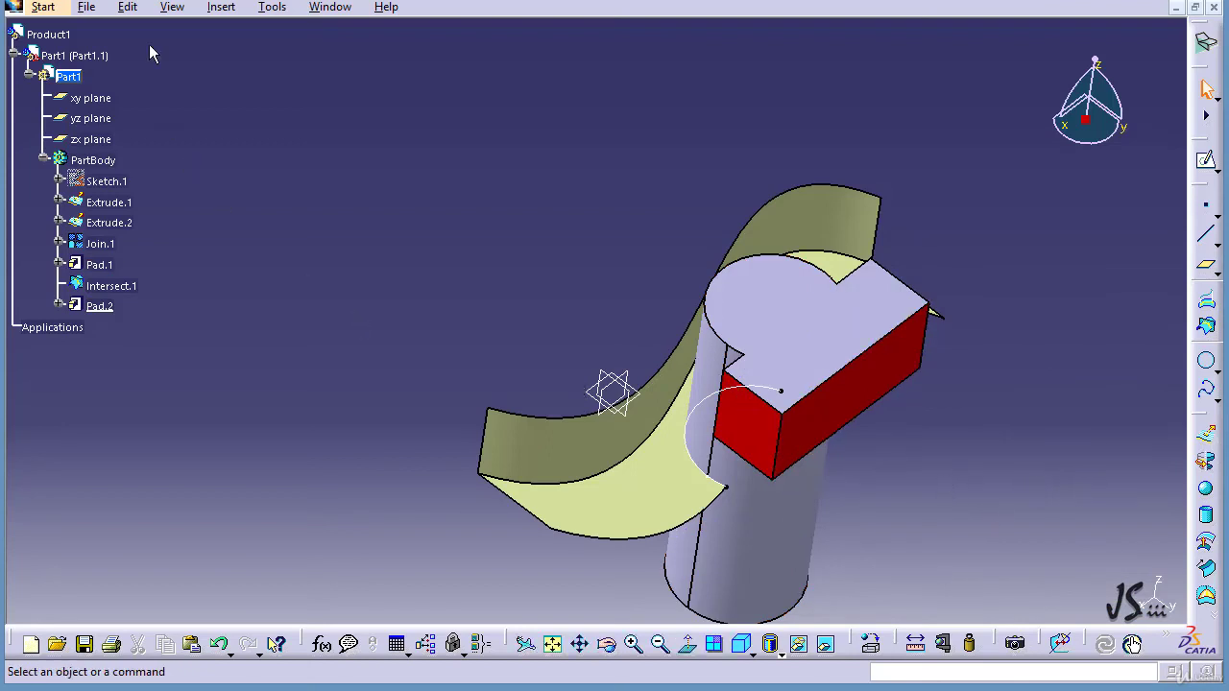
# Start a wireframe intersection between the red Pad.2 box and the cylinder face
pyautogui.click(222, 9)
pyautogui.moveTo(233, 224)
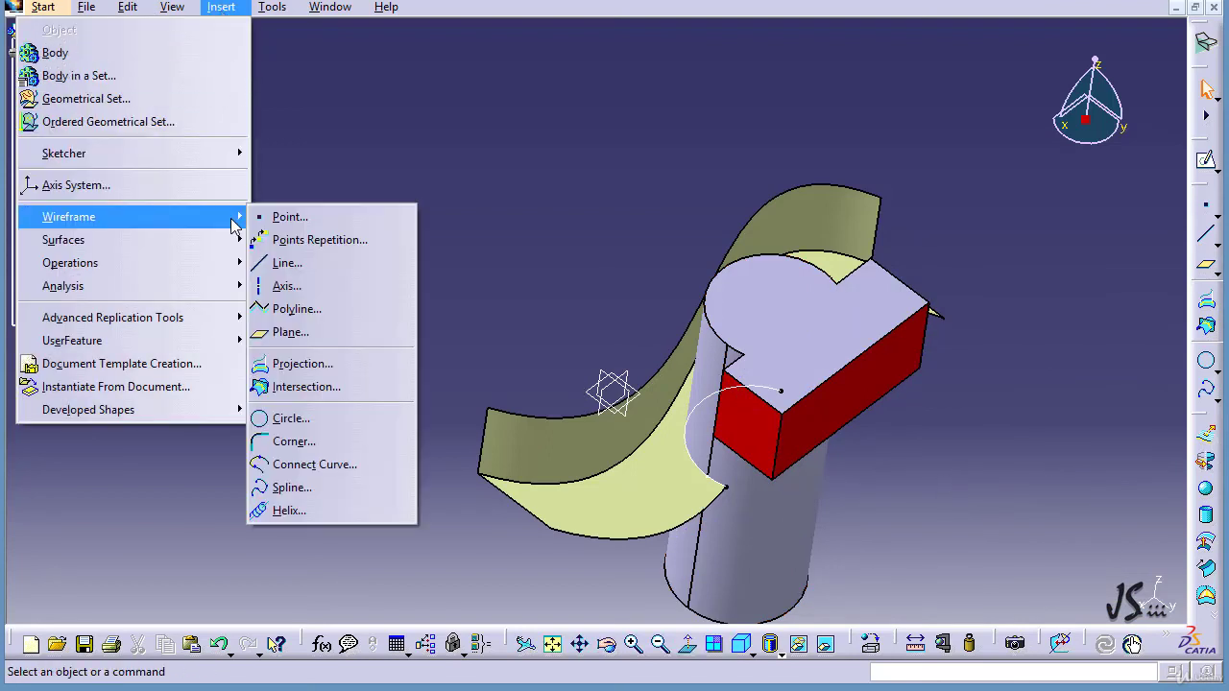
pyautogui.click(341, 386)
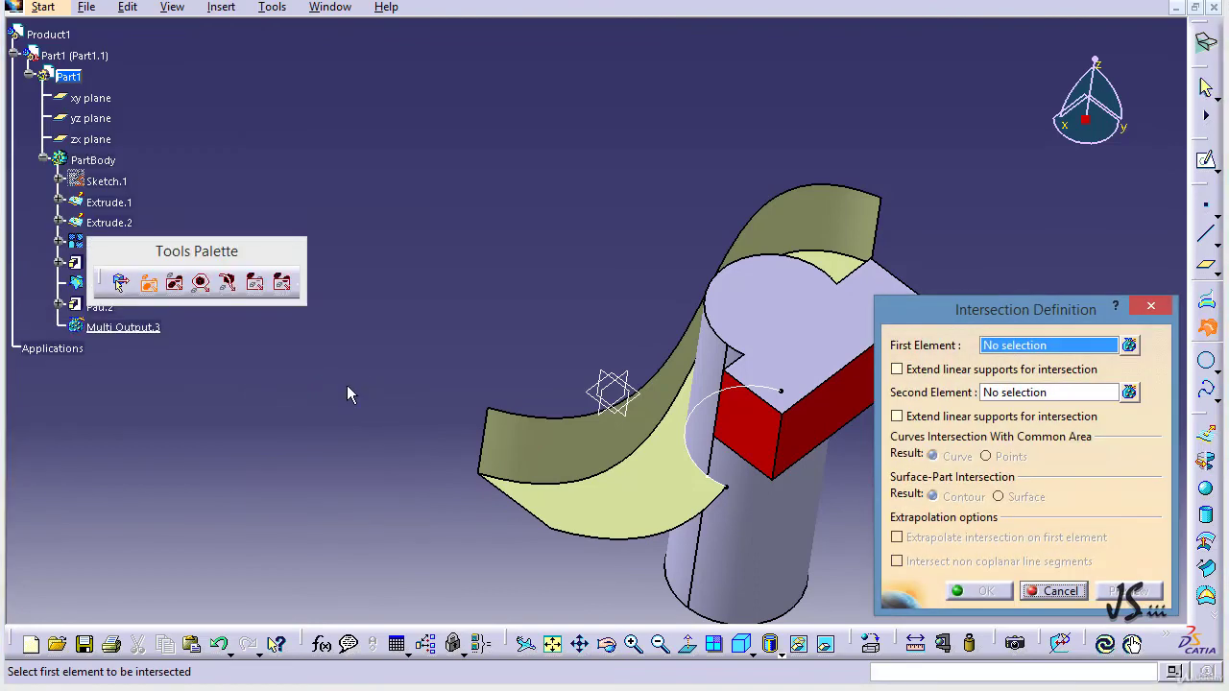
pyautogui.click(825, 424)
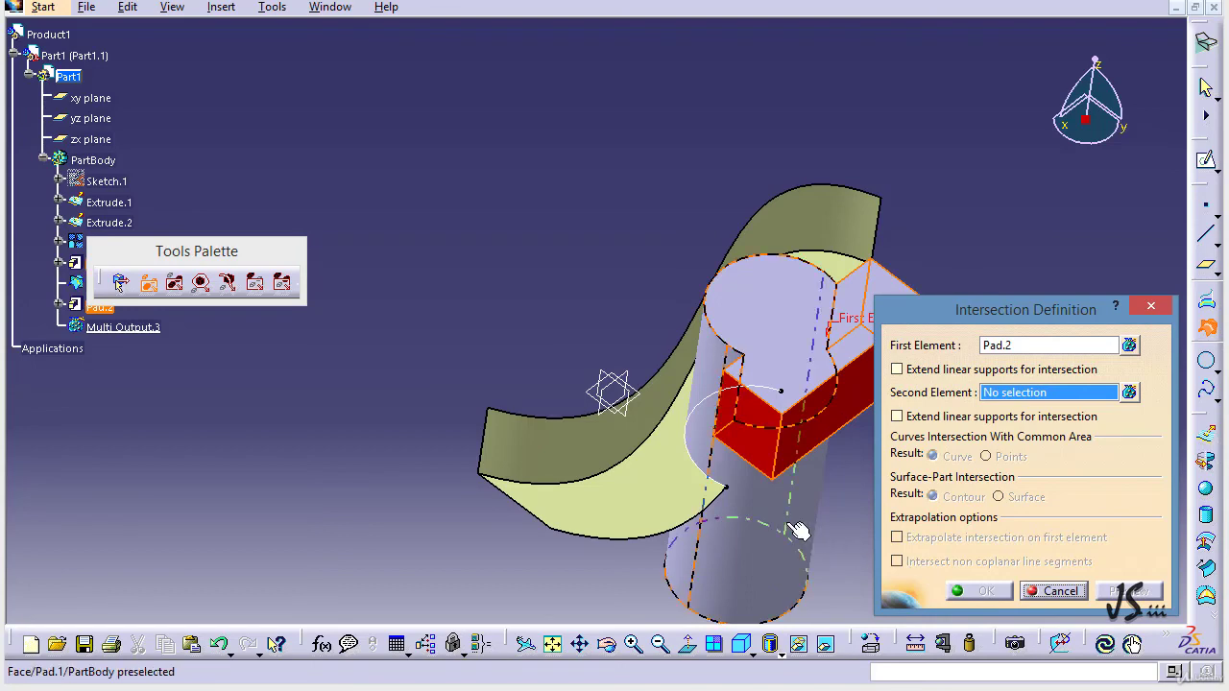
pyautogui.click(814, 580)
# Create the intersection keeping all sub-elements, then hide Pad.2 to reveal the curves
pyautogui.click(981, 589)
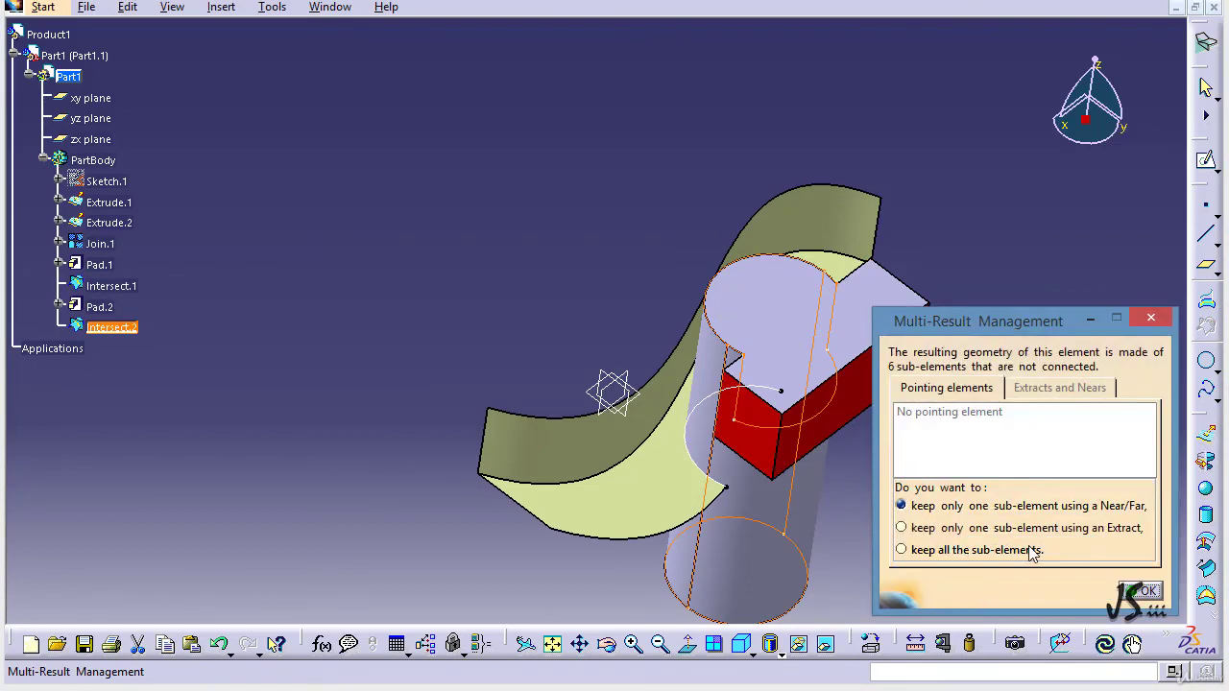
pyautogui.click(977, 554)
pyautogui.click(1147, 596)
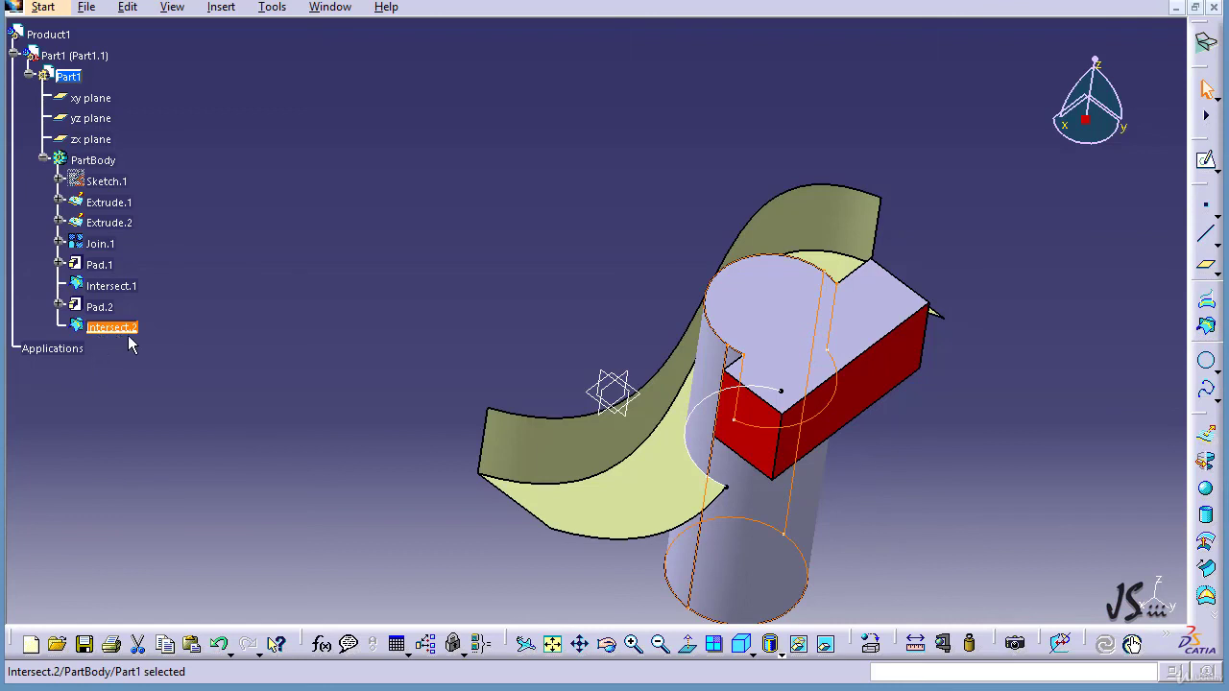
pyautogui.rightClick(102, 308)
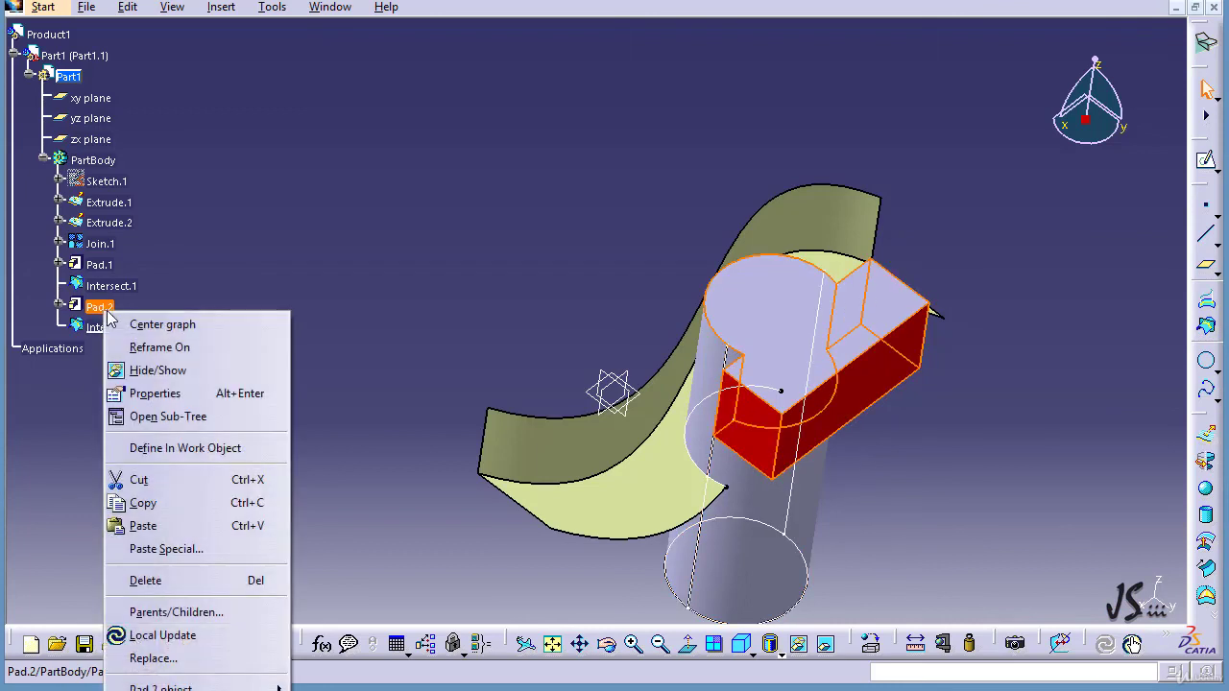
pyautogui.click(155, 371)
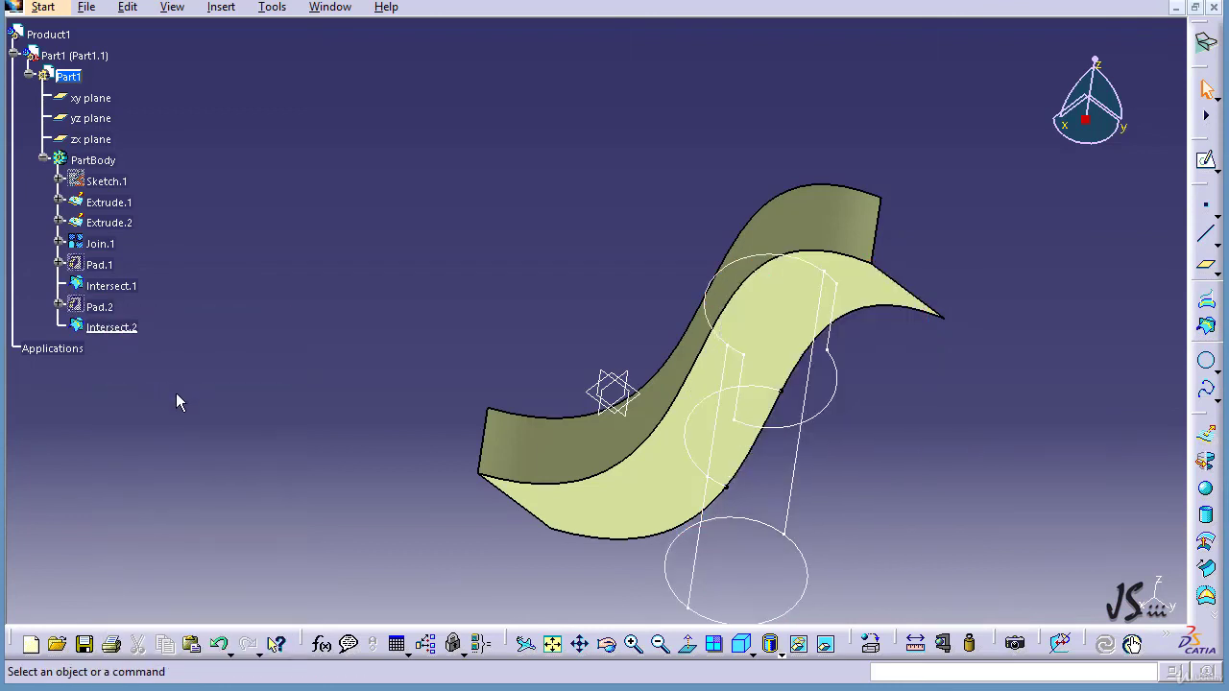